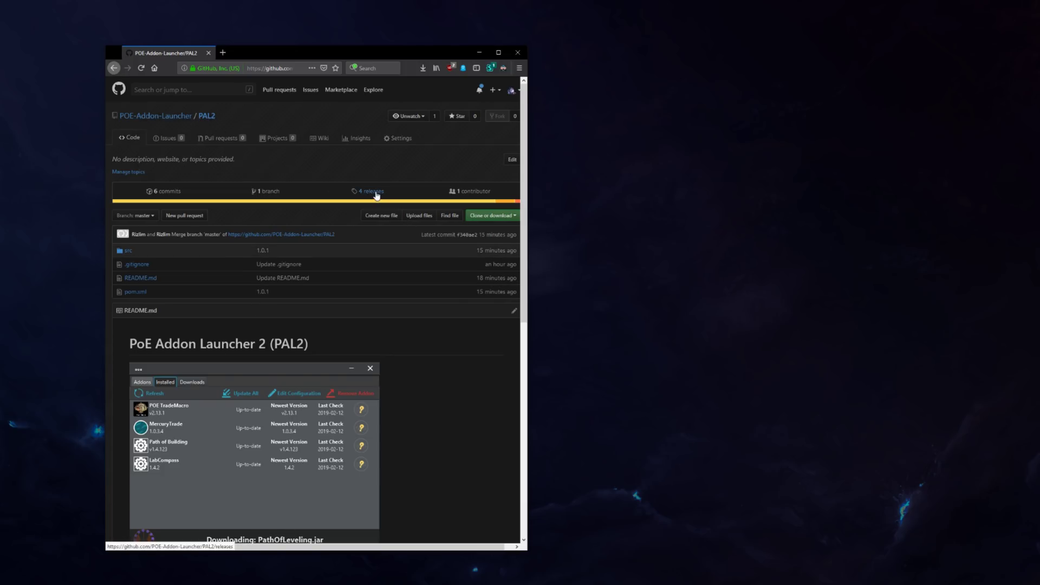
Download PAL2.zip from the 1.0.1 release of the PAL2 repository and save the file to disk.
click(370, 193)
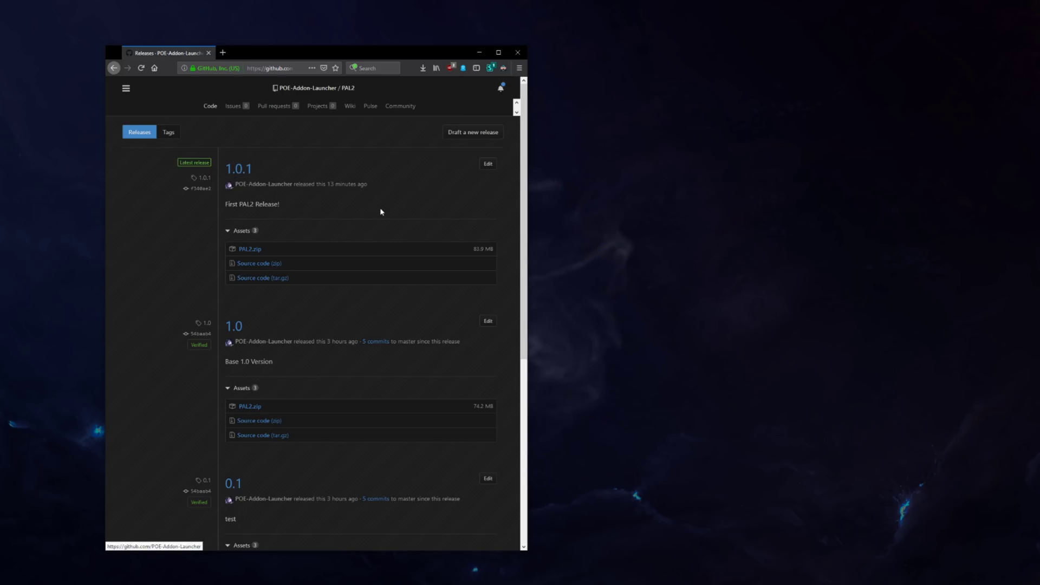
click(247, 250)
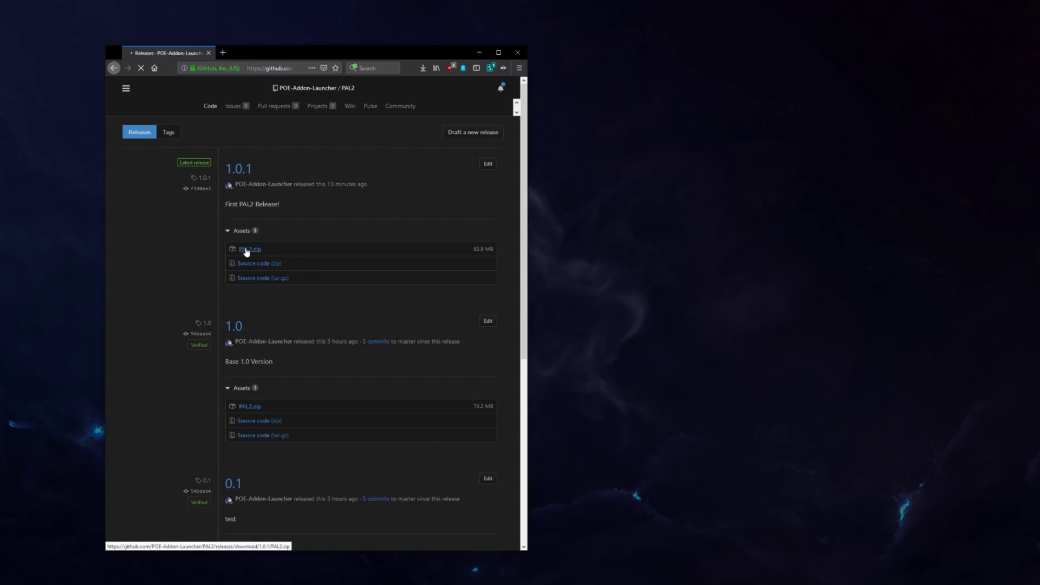
drag(29, 156, 298, 207)
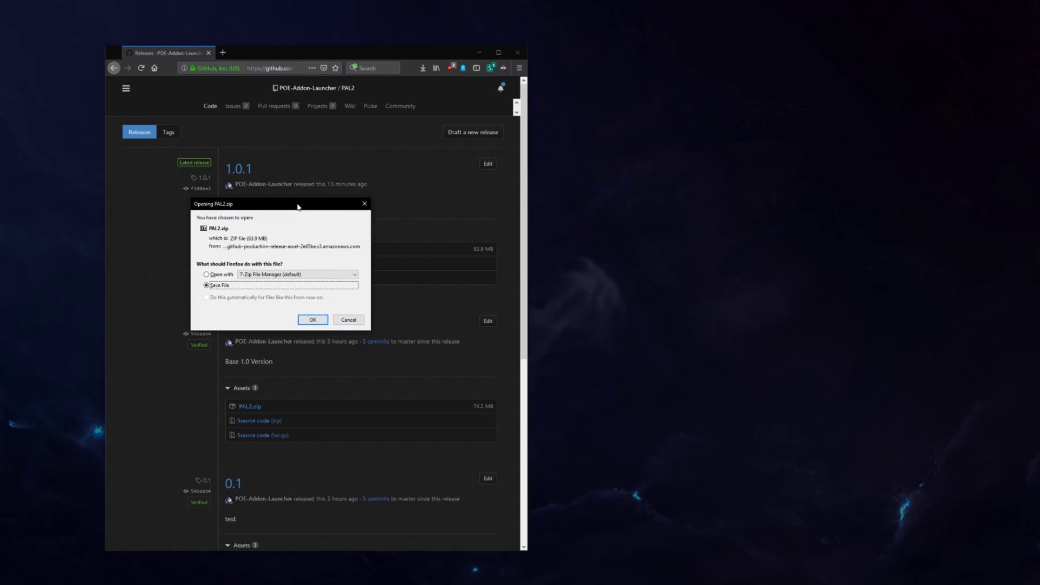
click(312, 319)
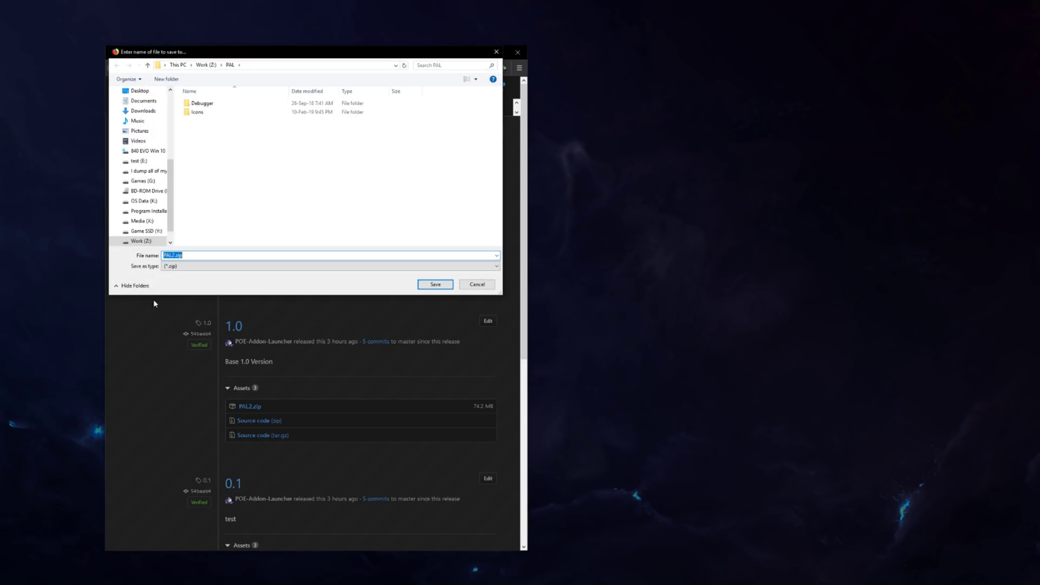
click(436, 285)
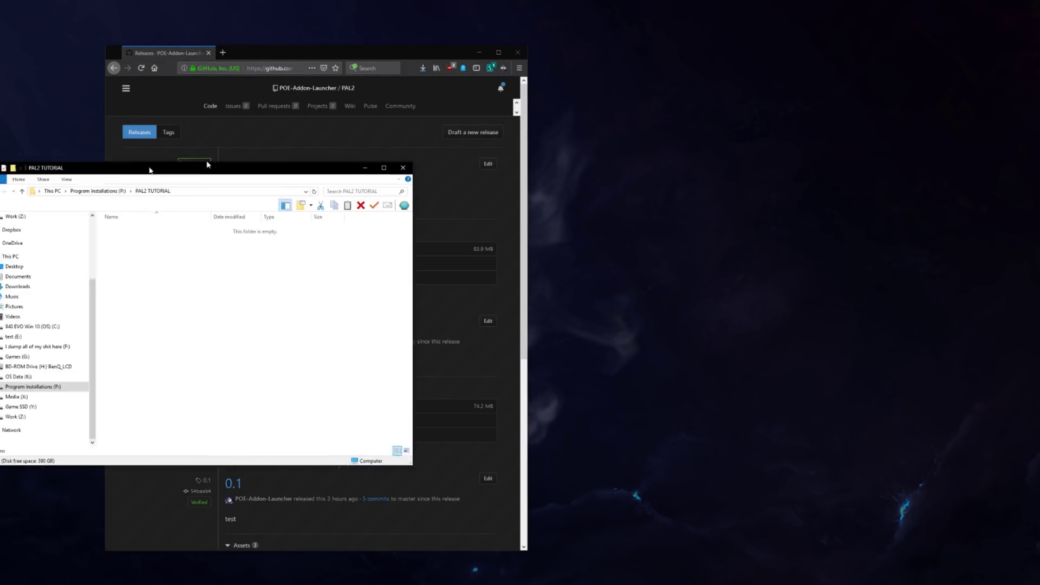
Place the downloaded PAL2.zip in the empty PAL2 TUTORIAL folder, with its window beside the browser.
drag(204, 163, 701, 115)
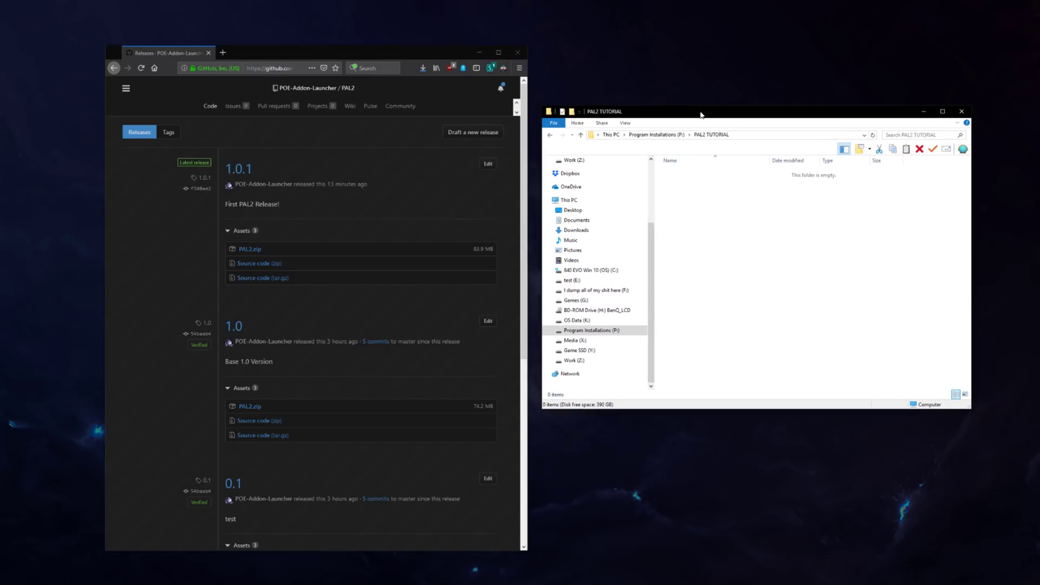
click(424, 69)
drag(731, 242, 730, 242)
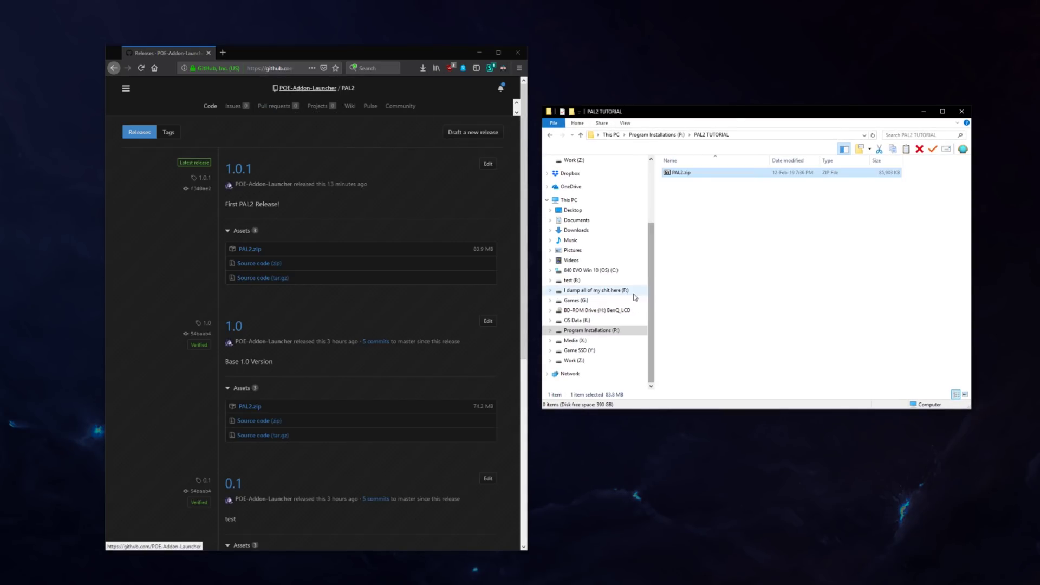
Extract PAL2.zip directly into the PAL2 TUTORIAL folder with 7-Zip and minimize the browser window.
right_click(681, 171)
mouse_move(710, 194)
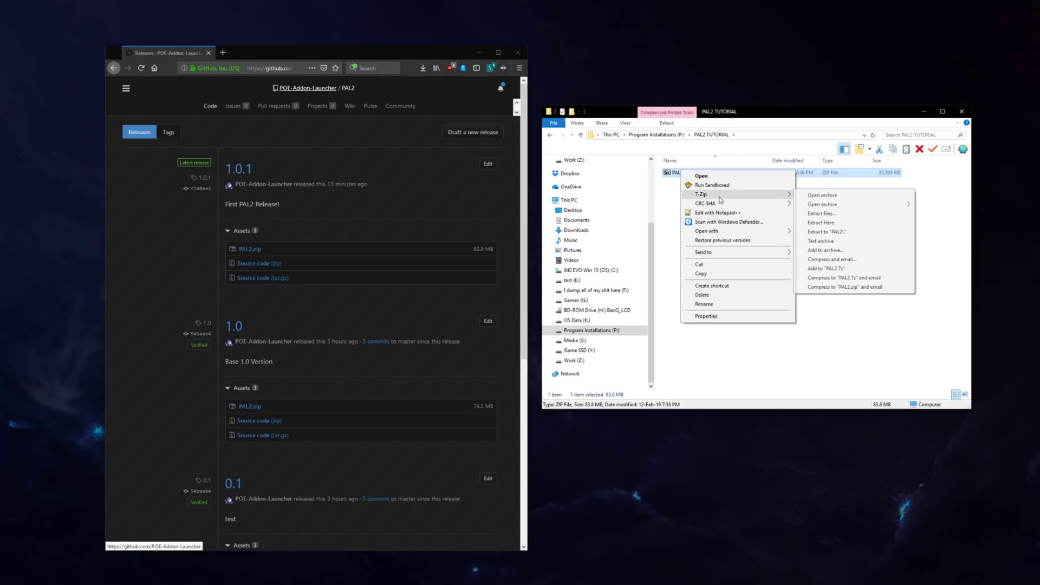
click(821, 223)
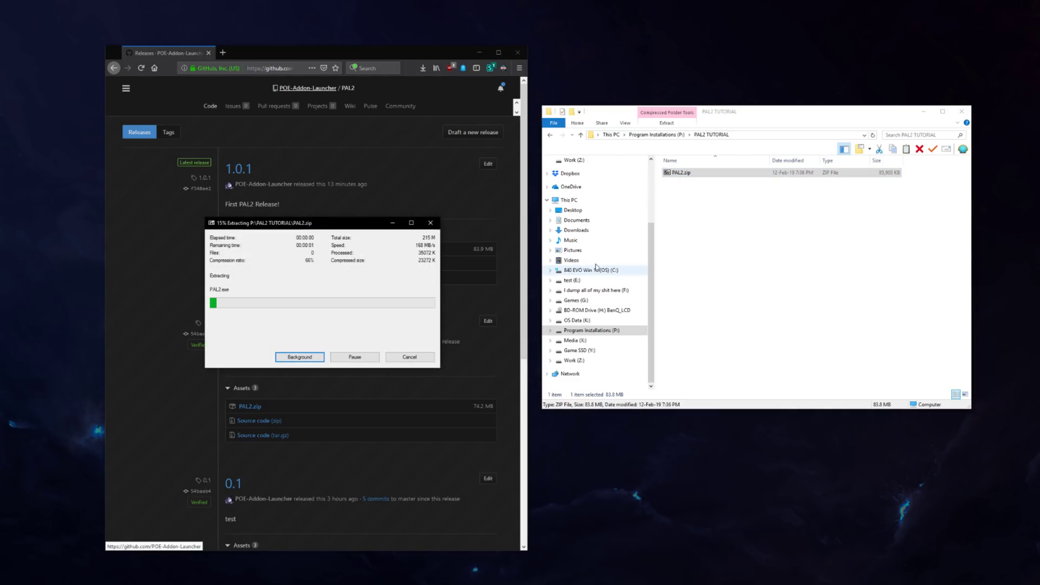
click(479, 52)
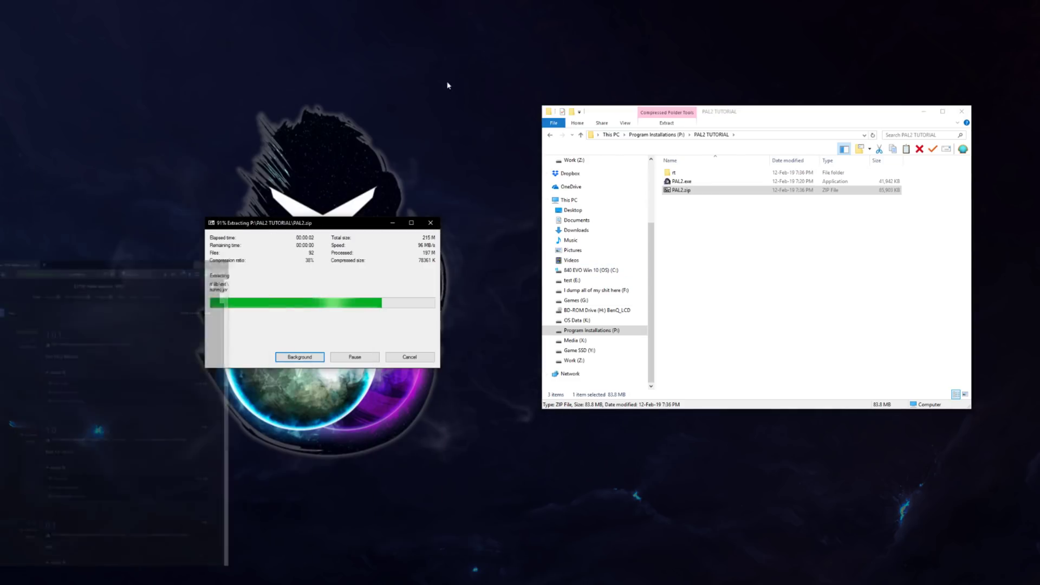
Permanently delete the PAL2.zip archive from the PAL2 TUTORIAL folder.
click(682, 192)
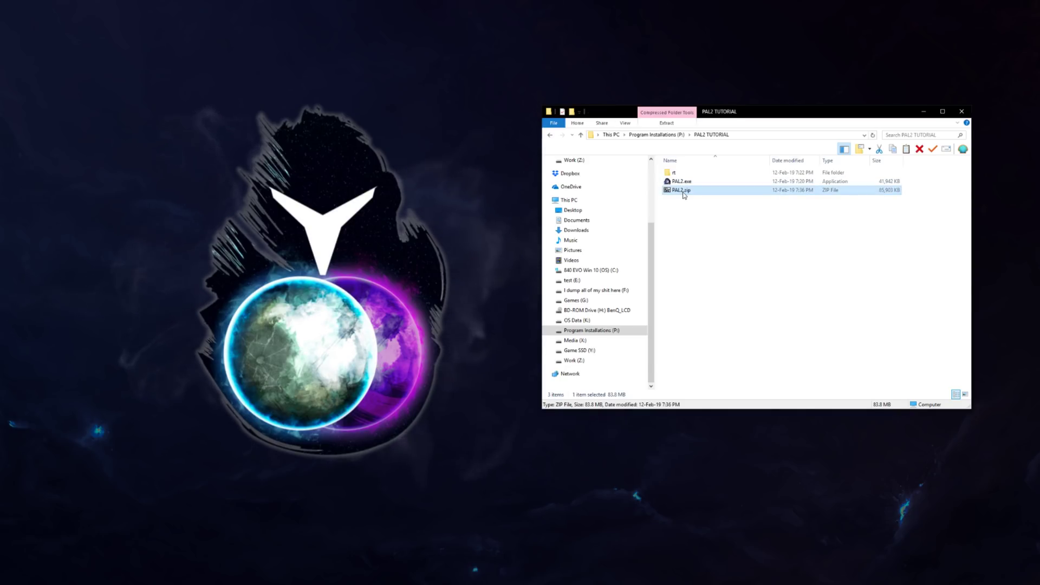
key(shift+Delete)
key(Return)
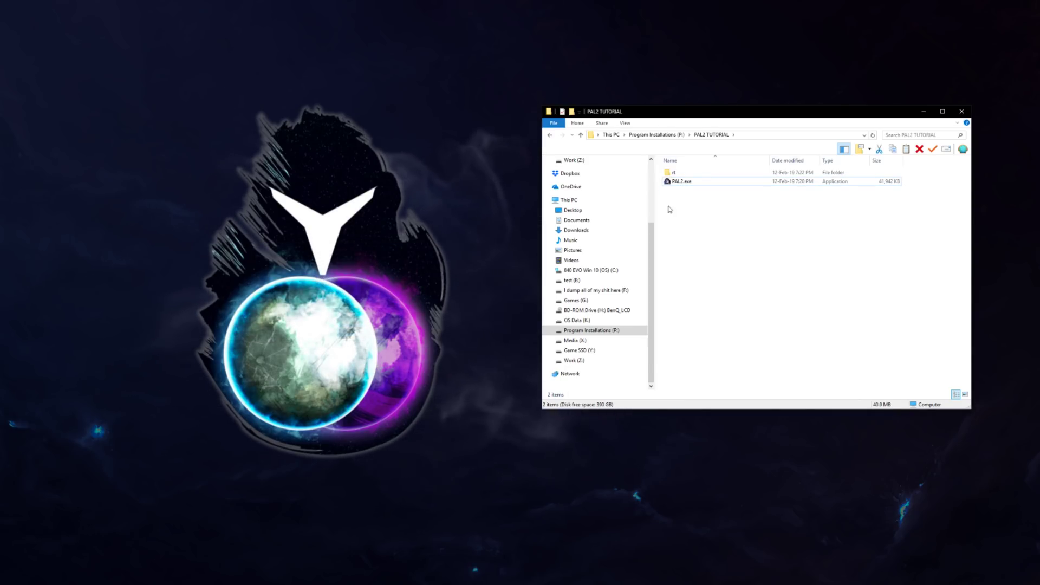
Launch PAL2.exe and set the Path of Exile game folder to G:\PC\Path of Exile in the configurator.
double_click(682, 182)
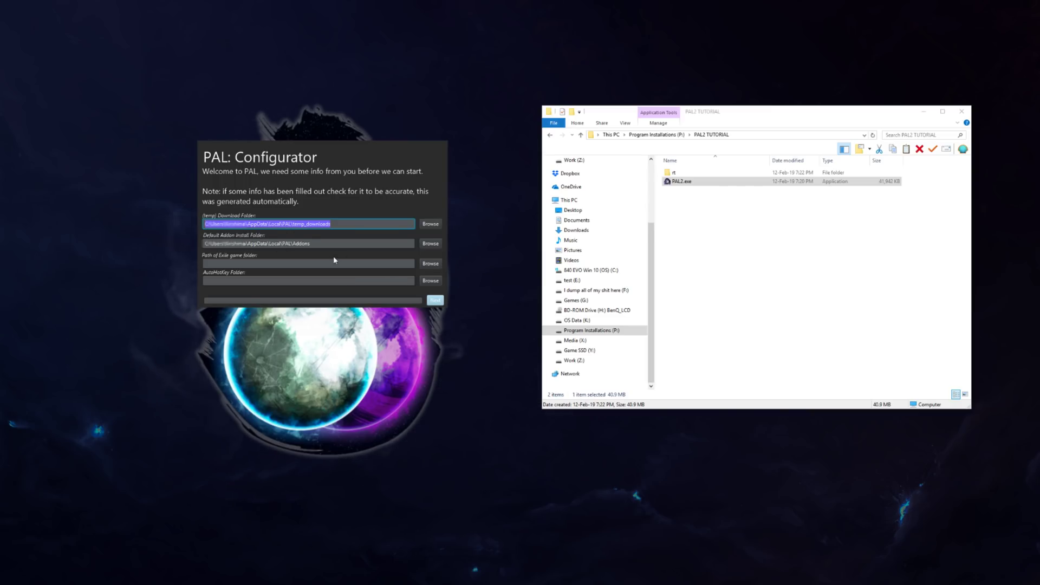
click(250, 263)
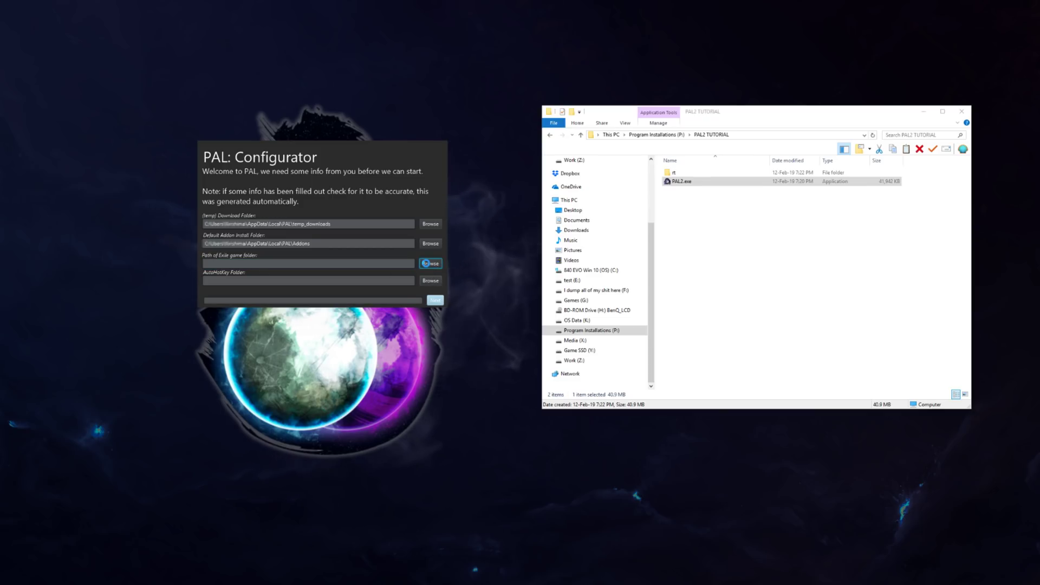
click(430, 263)
drag(389, 152, 0, 249)
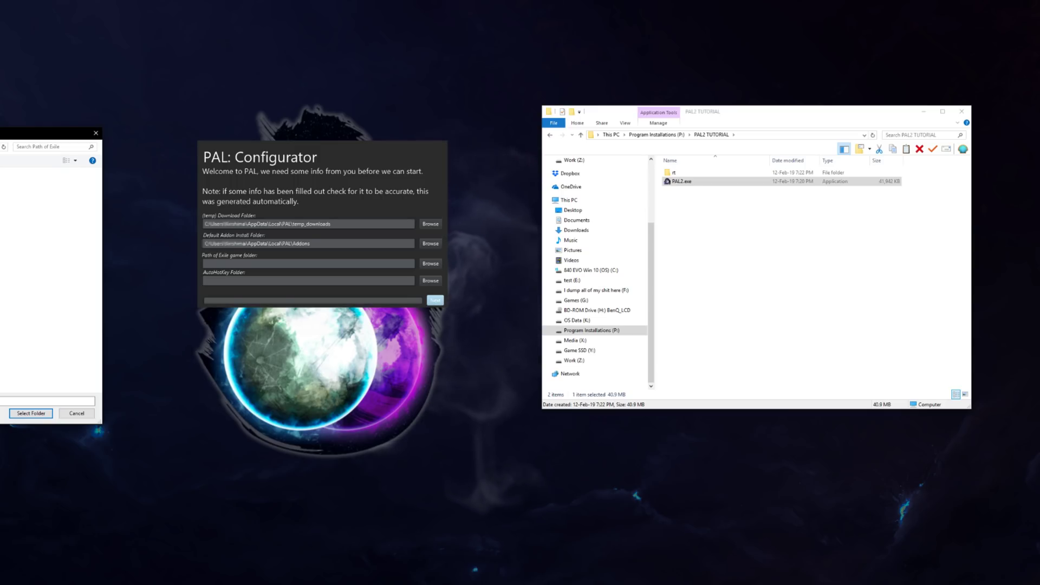
drag(0, 143, 383, 195)
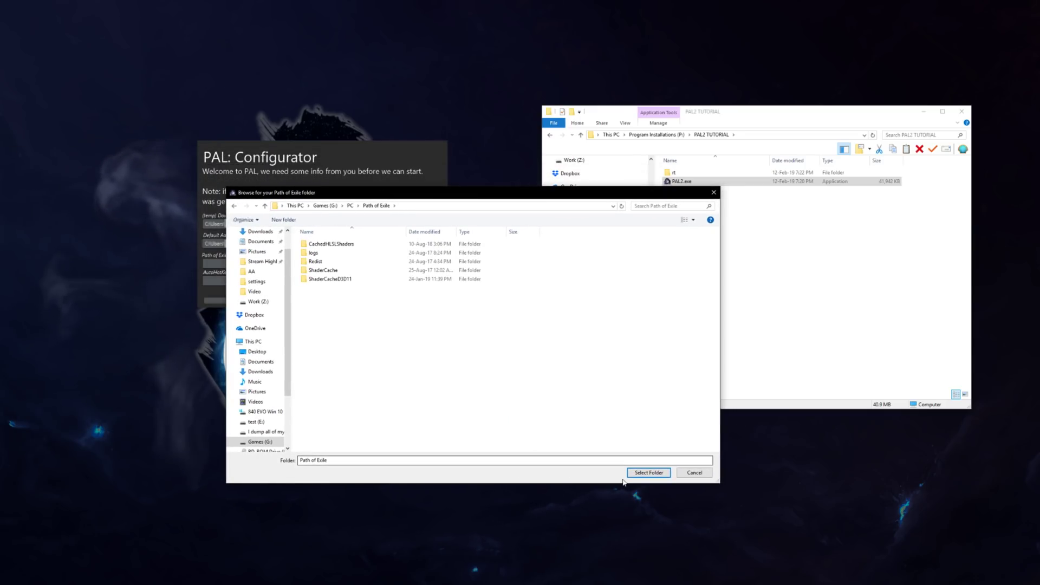
click(652, 473)
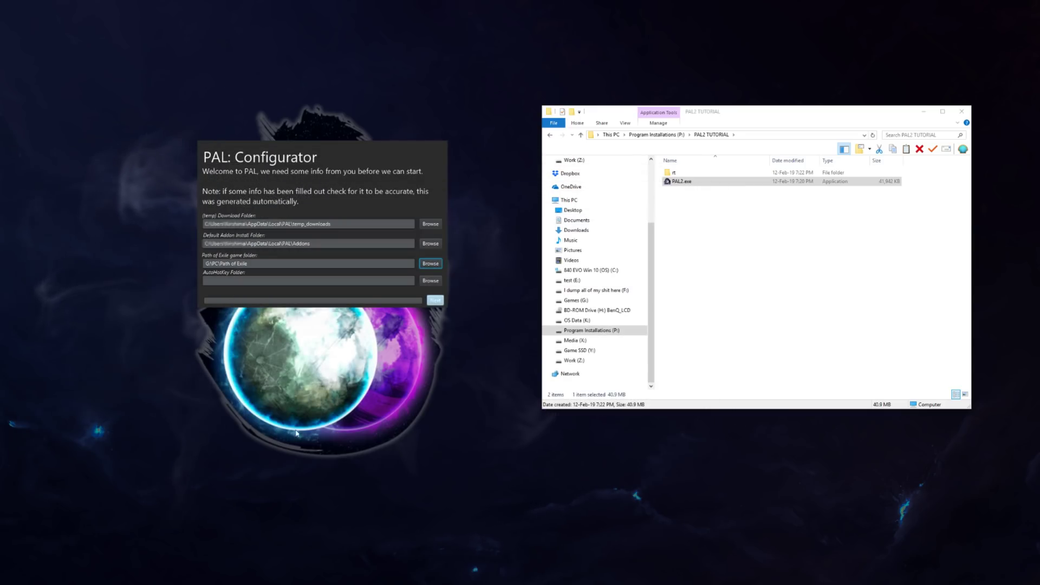
Set the AutoHotkey folder to P:\AutoHotkey and proceed to the GitHub info and flags page.
click(227, 283)
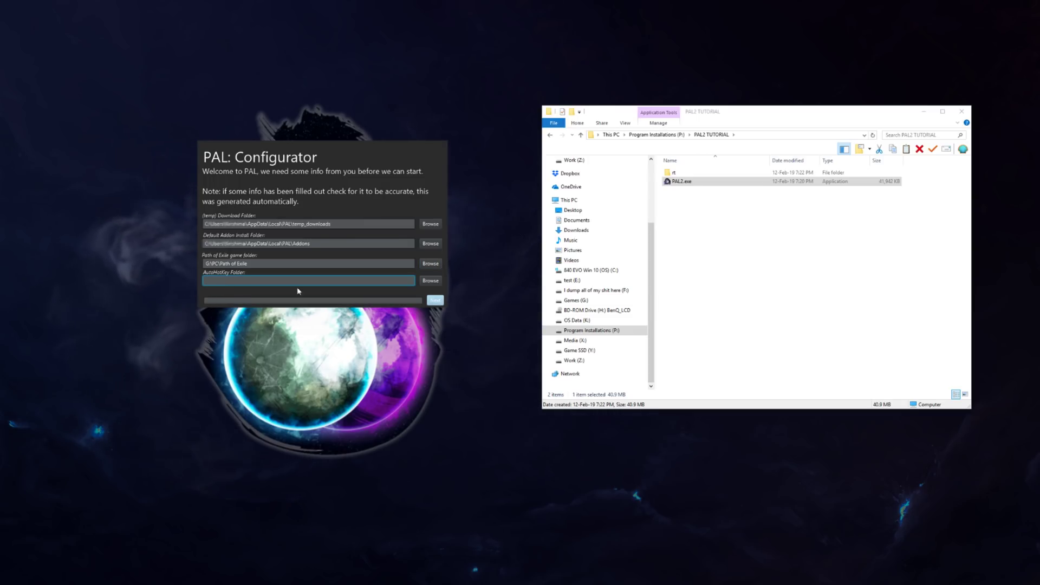
click(430, 281)
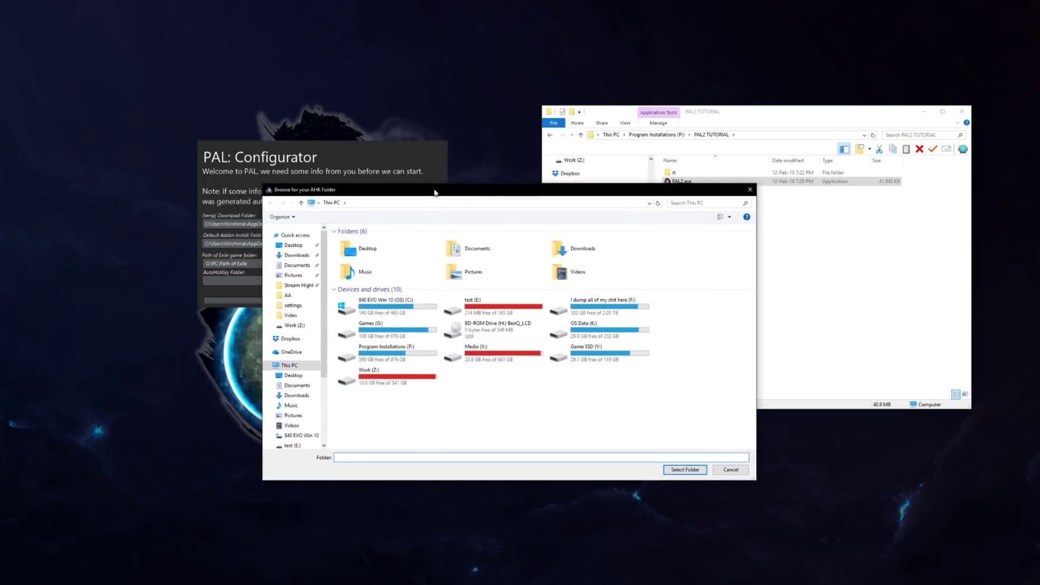
drag(435, 193, 0, 211)
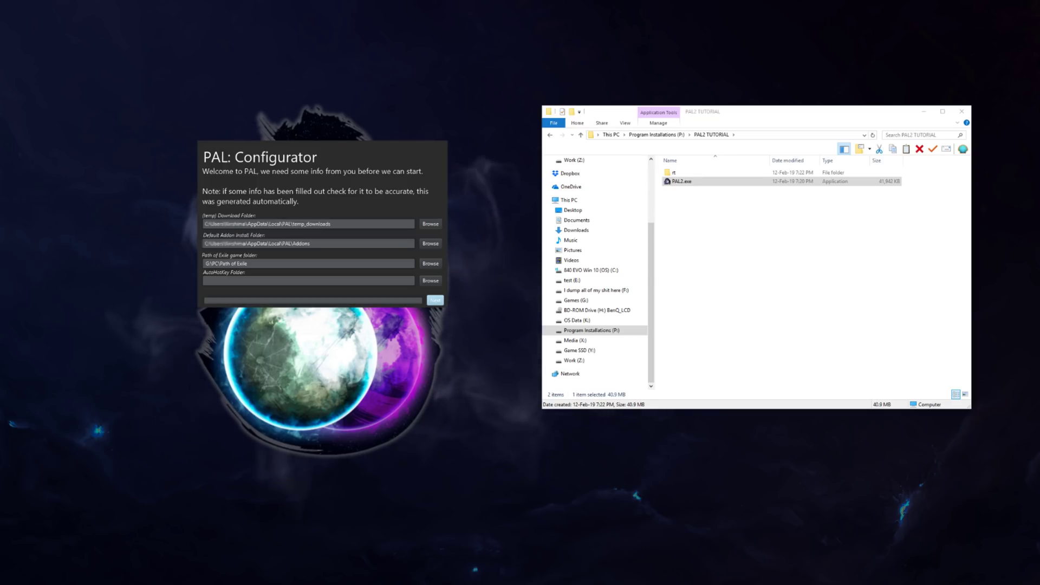
drag(0, 211, 353, 243)
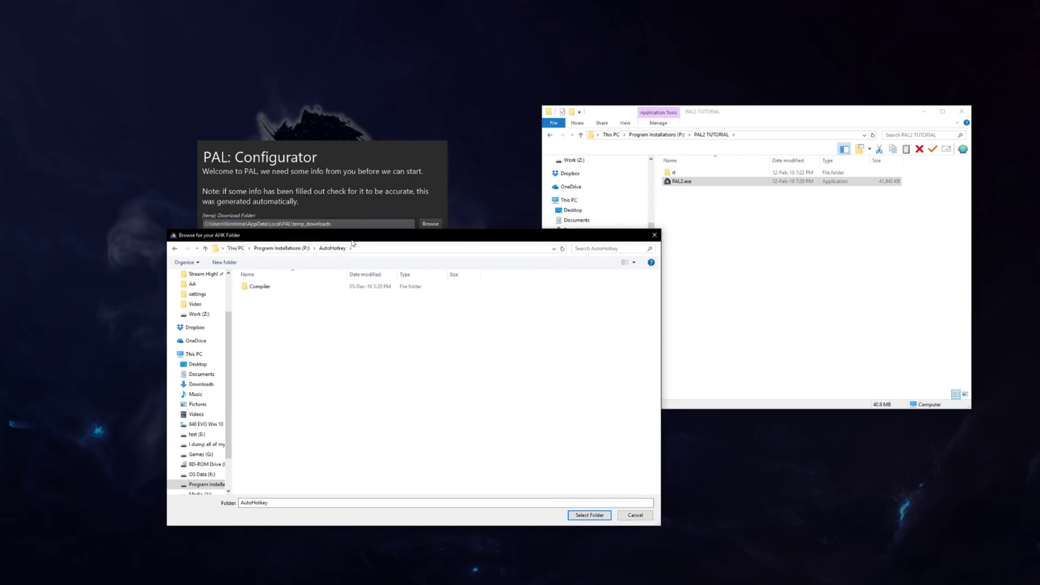
click(589, 515)
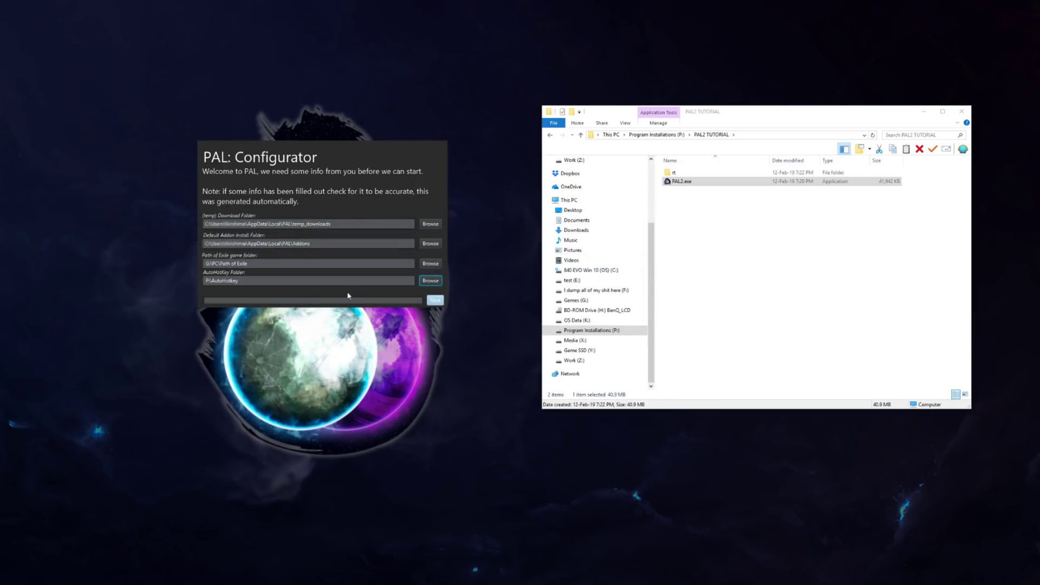
click(435, 301)
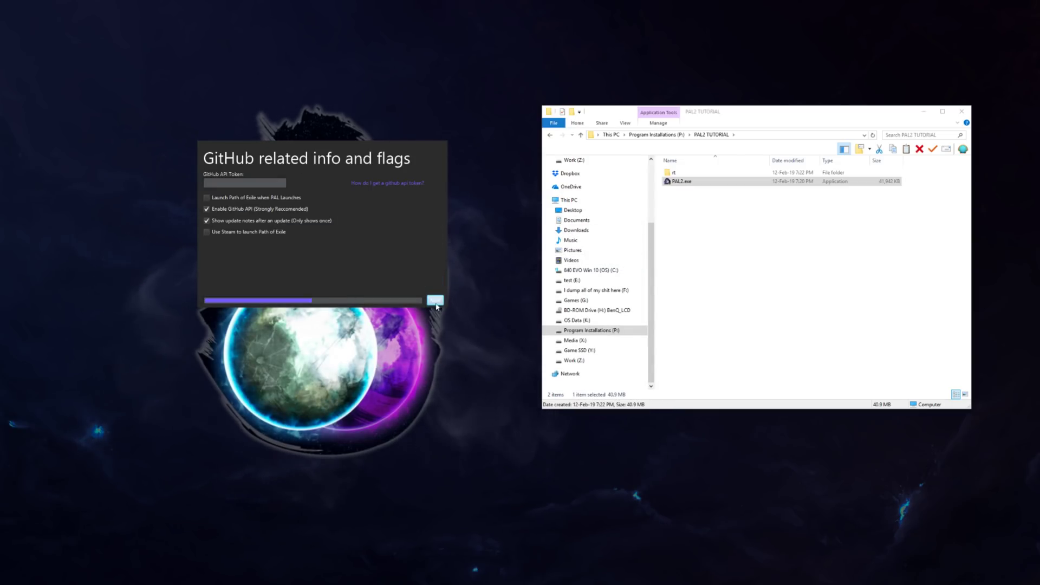
Paste the personal token into the GitHub API Token field.
click(258, 184)
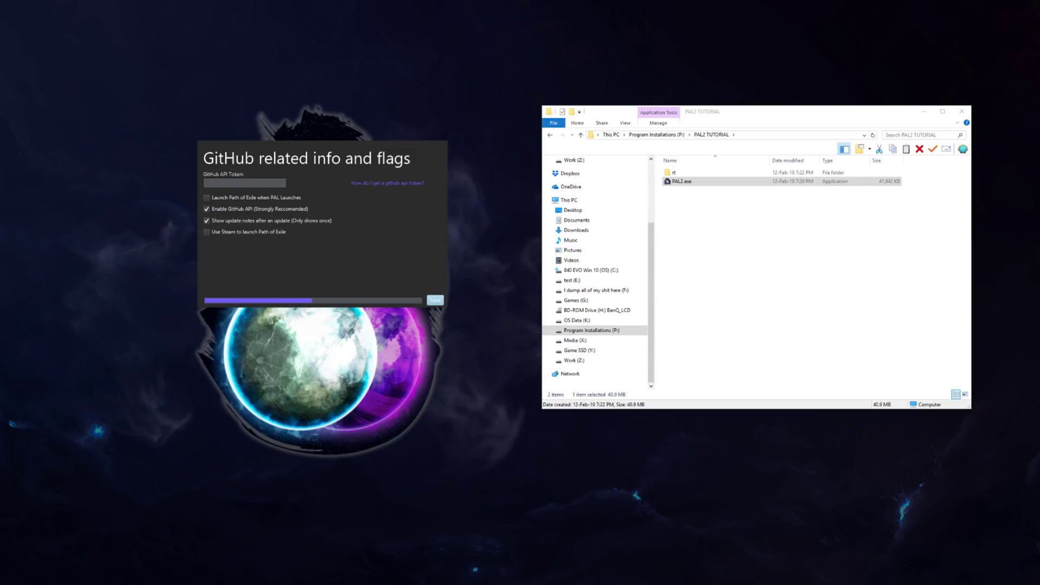
key(ctrl+v)
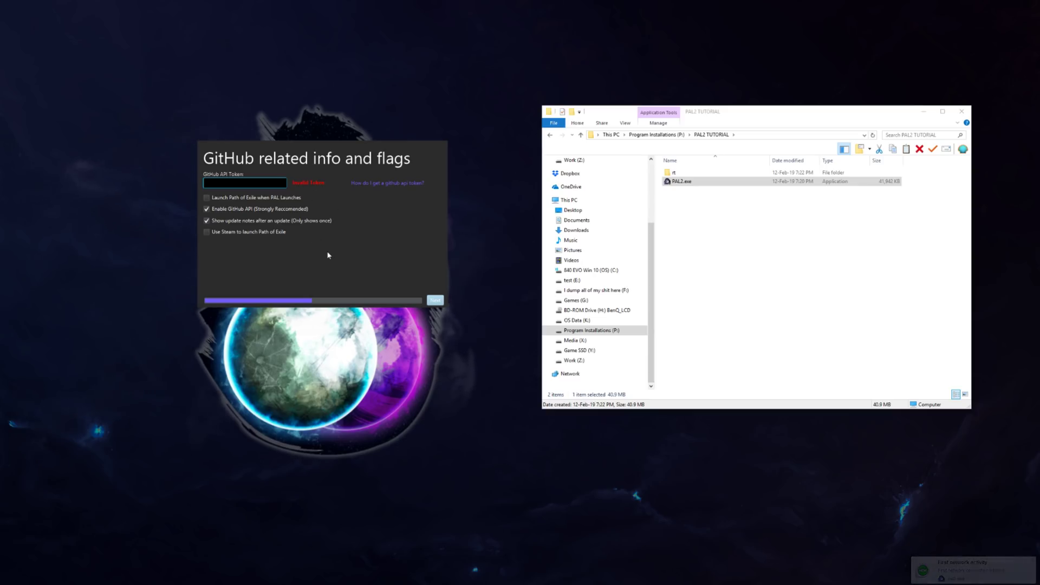
Switch the Enable GitHub API and Show update notes options off and back on.
click(237, 209)
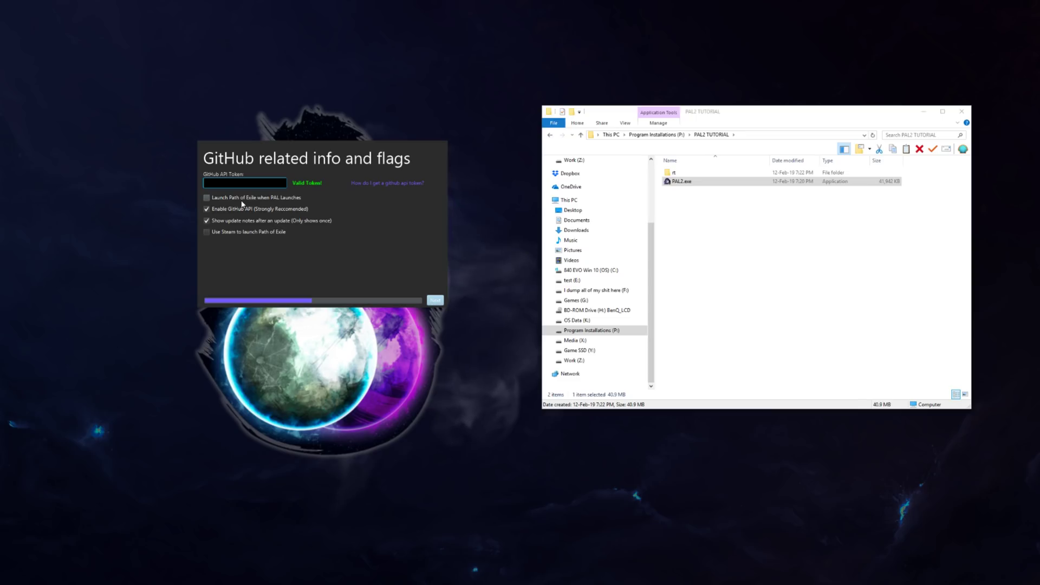
click(236, 211)
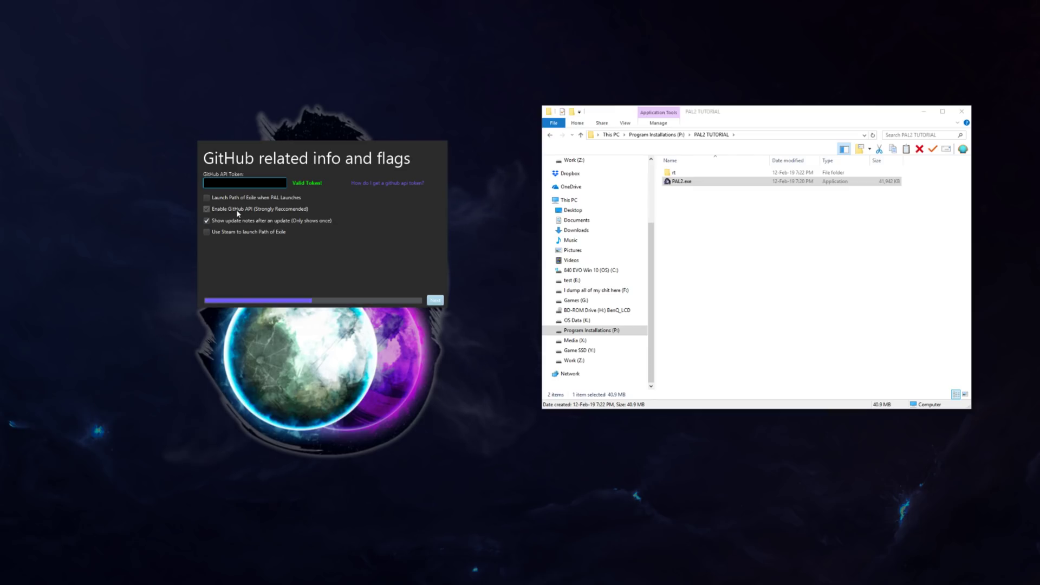
click(237, 211)
click(234, 221)
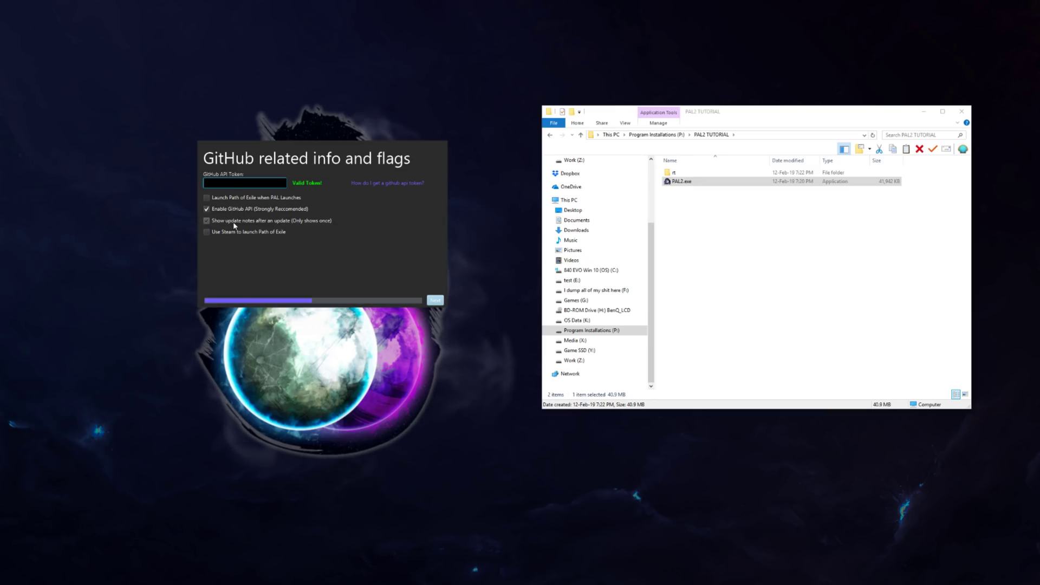
click(287, 224)
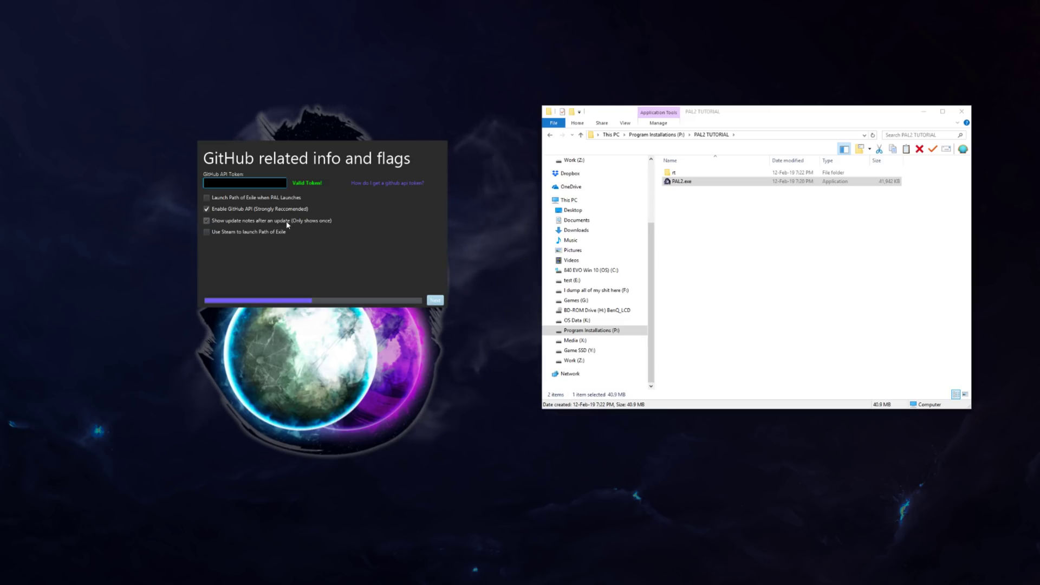
Minimize the PAL2 TUTORIAL folder window and enable using Steam to launch Path of Exile.
click(925, 113)
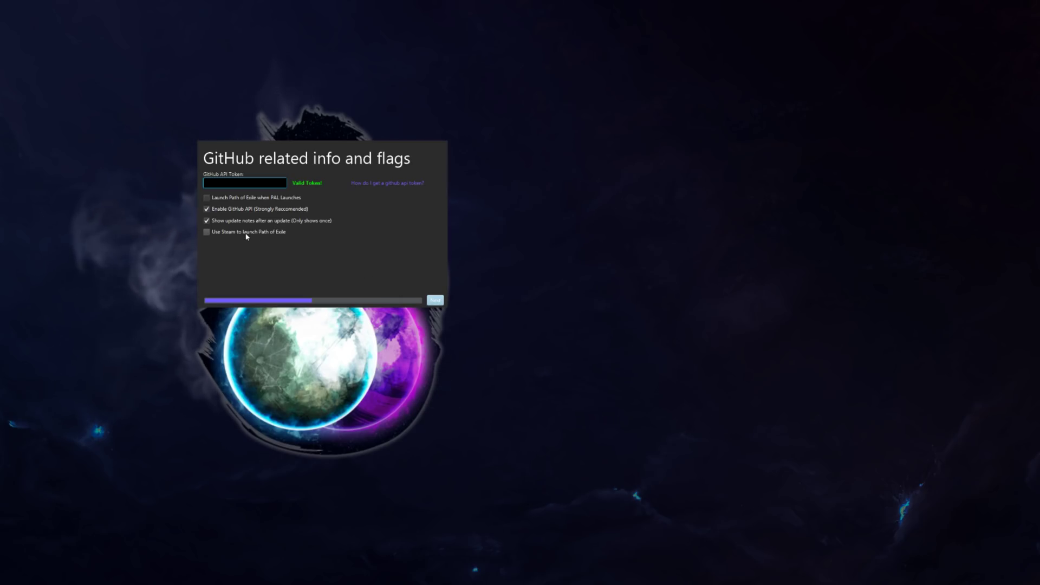
click(217, 234)
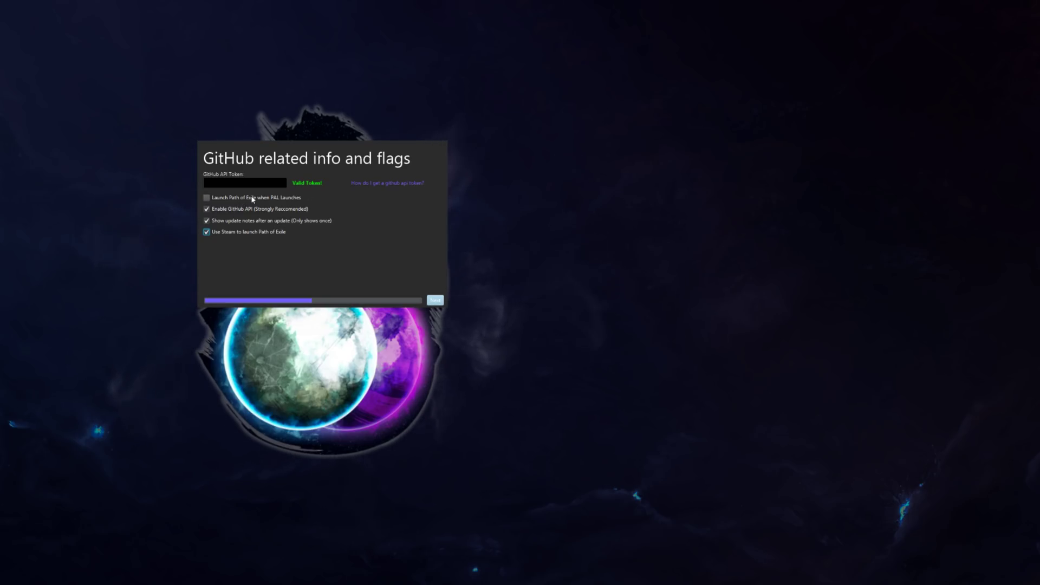
Look through the linked guide on getting a GitHub API token, close it and save the configuration.
click(402, 185)
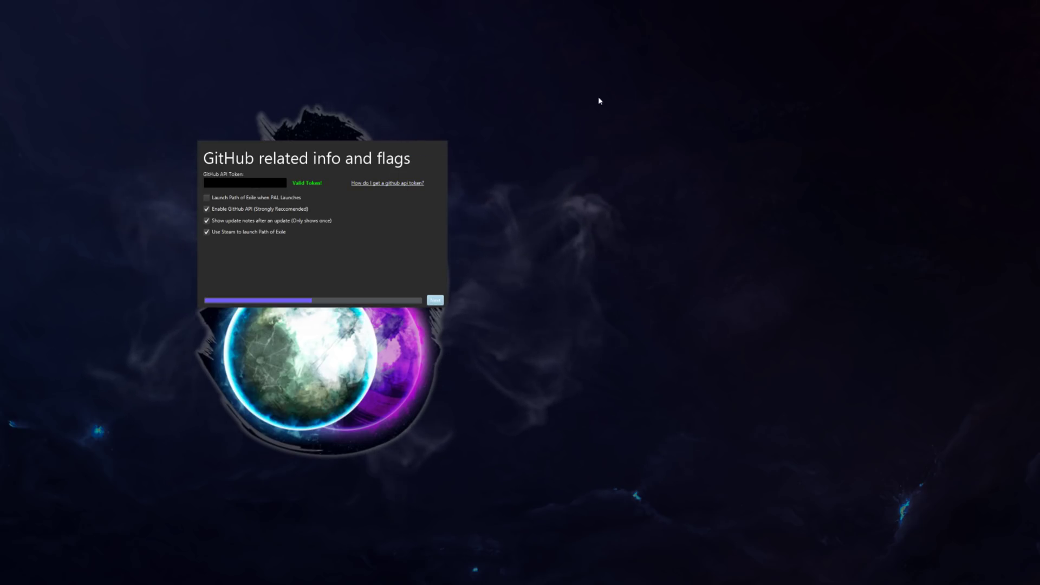
scroll(685, 160, down, 1)
scroll(684, 160, down, 20)
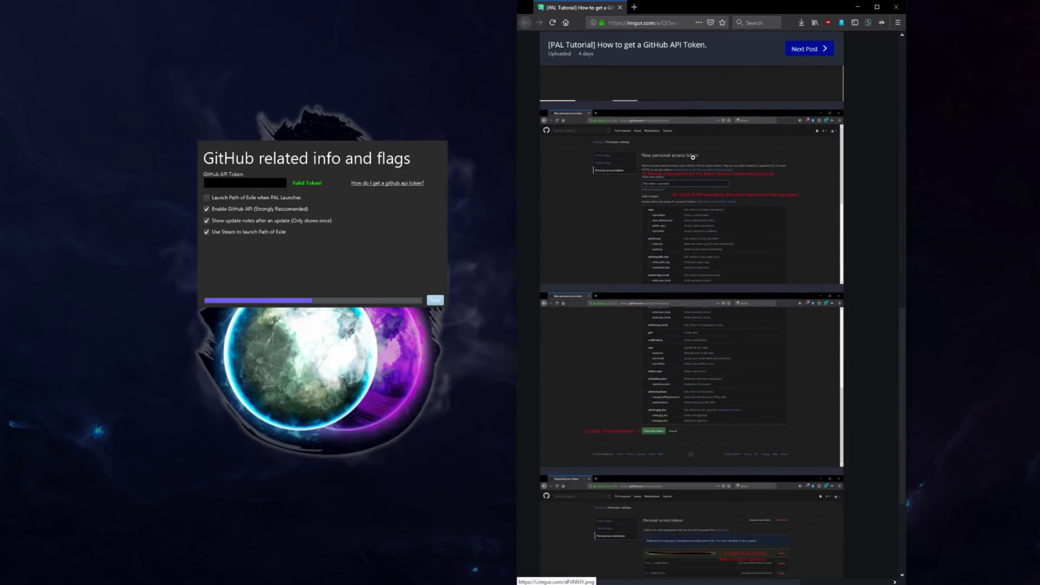
click(619, 8)
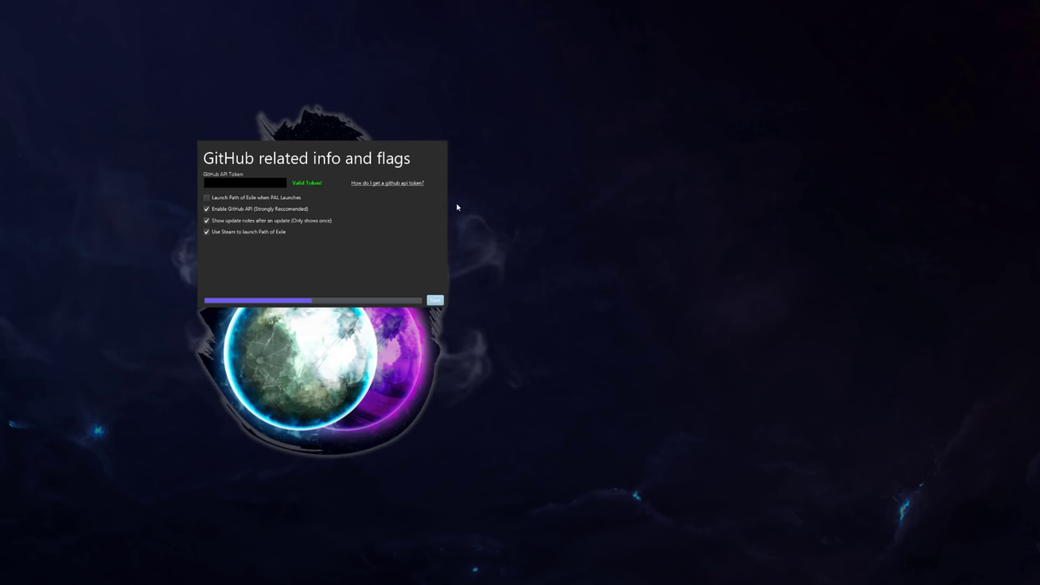
click(433, 300)
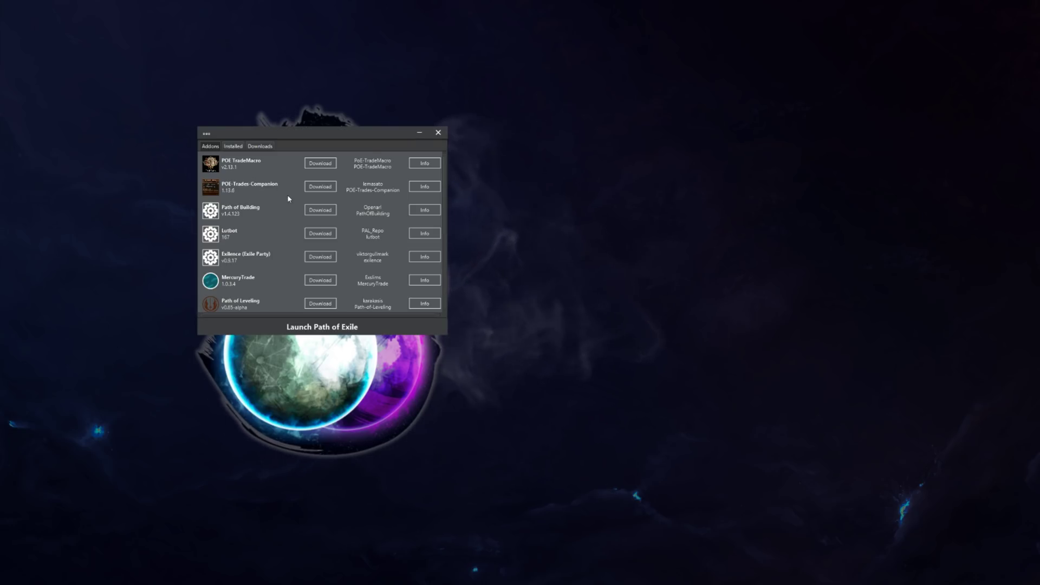
Browse the list of available add-ons and view the descriptions of Exilence (Exile Party), MercuryTrade and Path of Leveling.
scroll(288, 207, down, 5)
scroll(305, 243, up, 5)
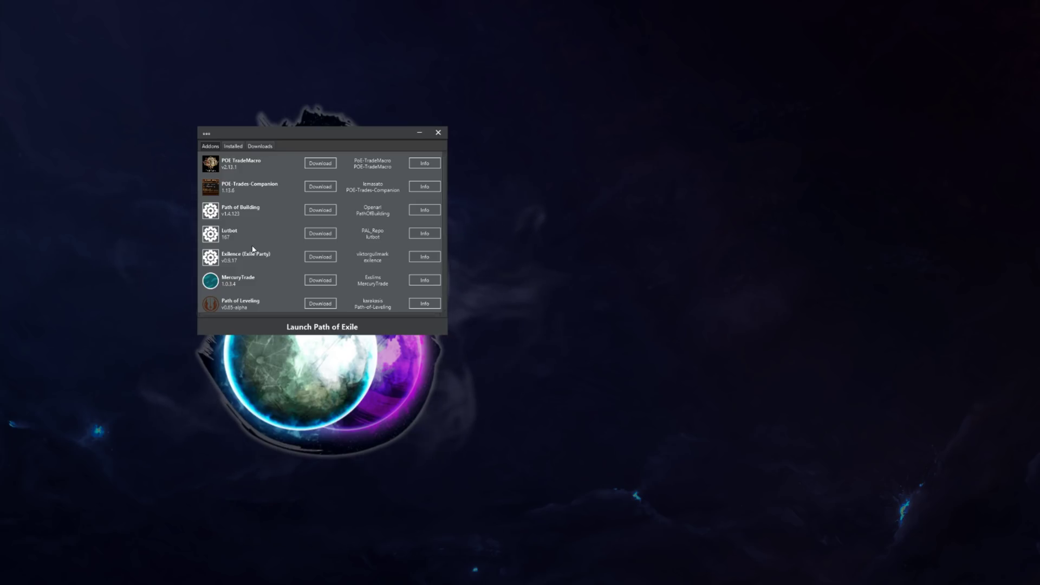
click(415, 259)
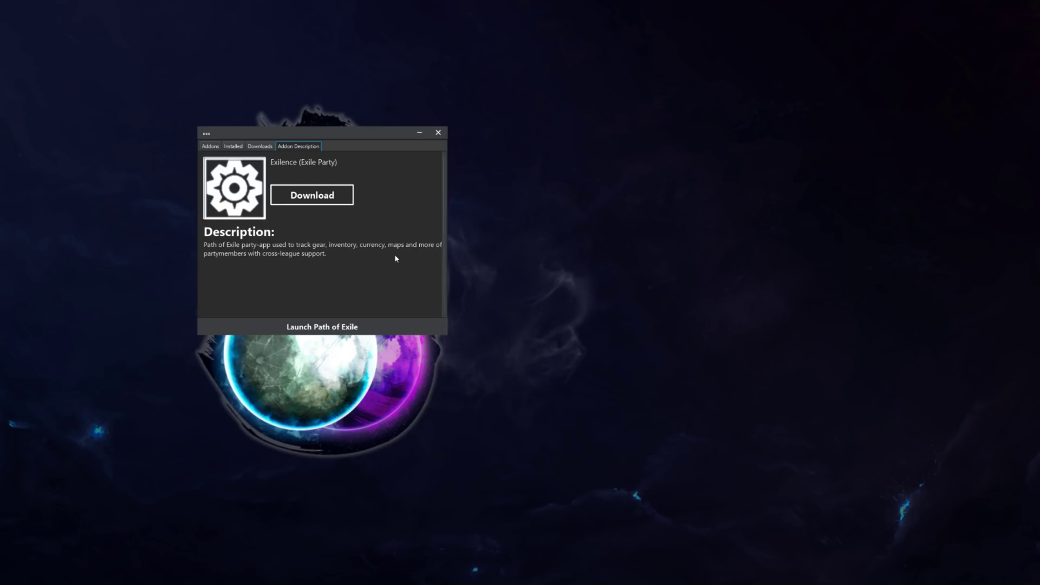
click(212, 147)
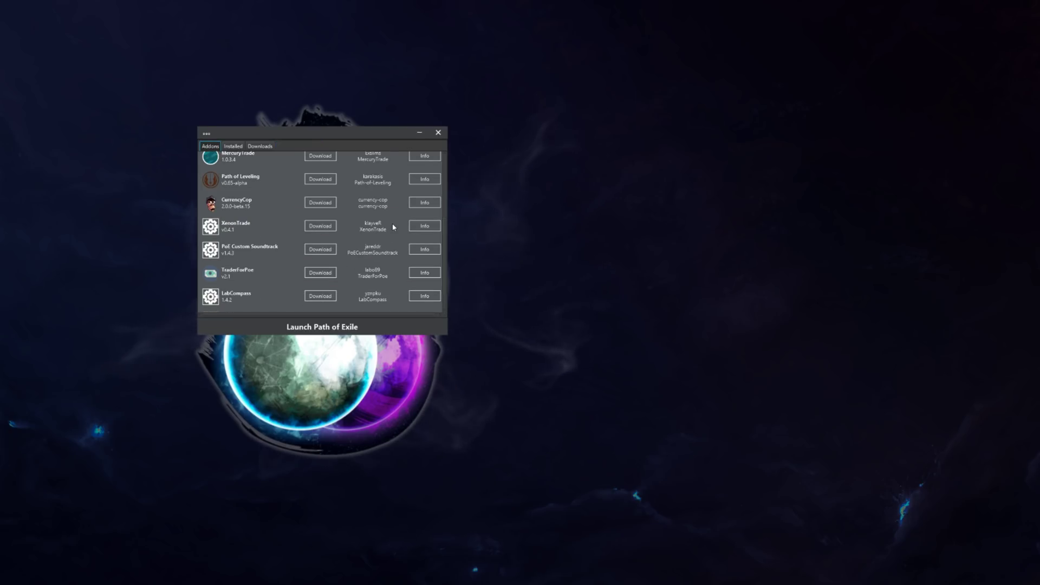
scroll(394, 227, up, 3)
click(411, 227)
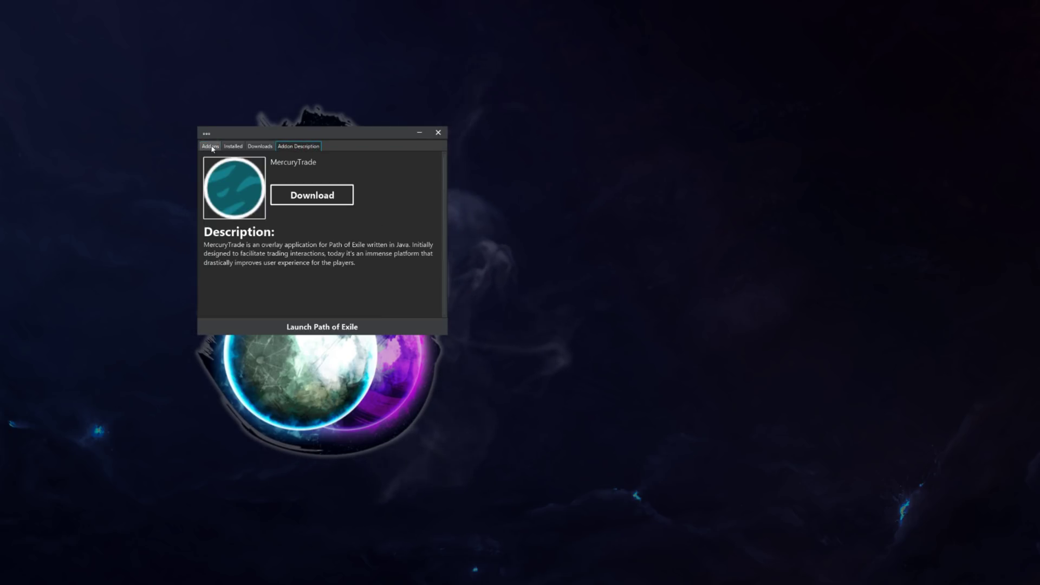
click(212, 149)
click(417, 242)
click(210, 147)
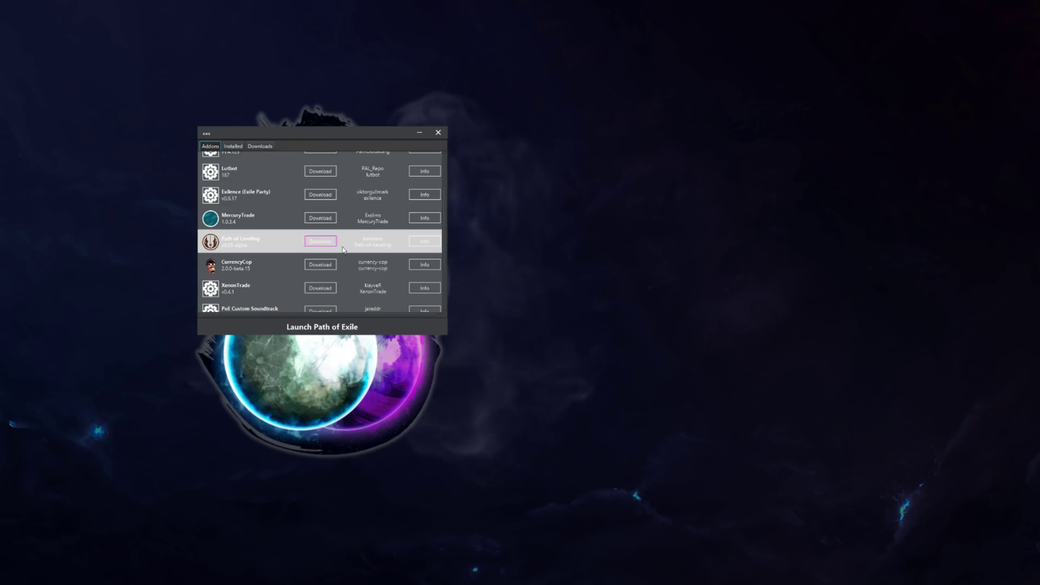
scroll(368, 265, up, 2)
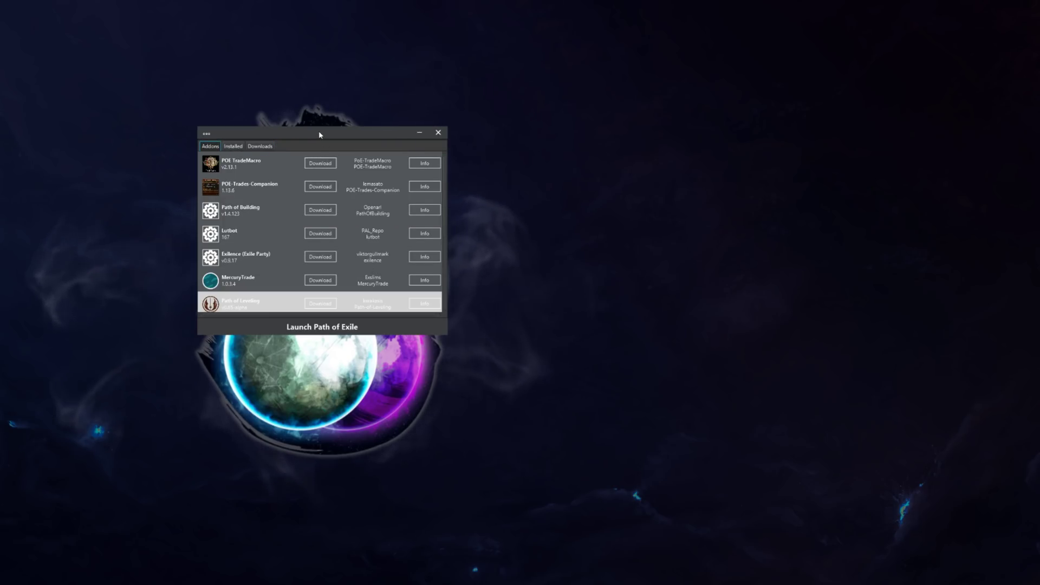
Review the General Settings, AutoHotKey, Folders and About pages in the launcher's settings.
click(206, 134)
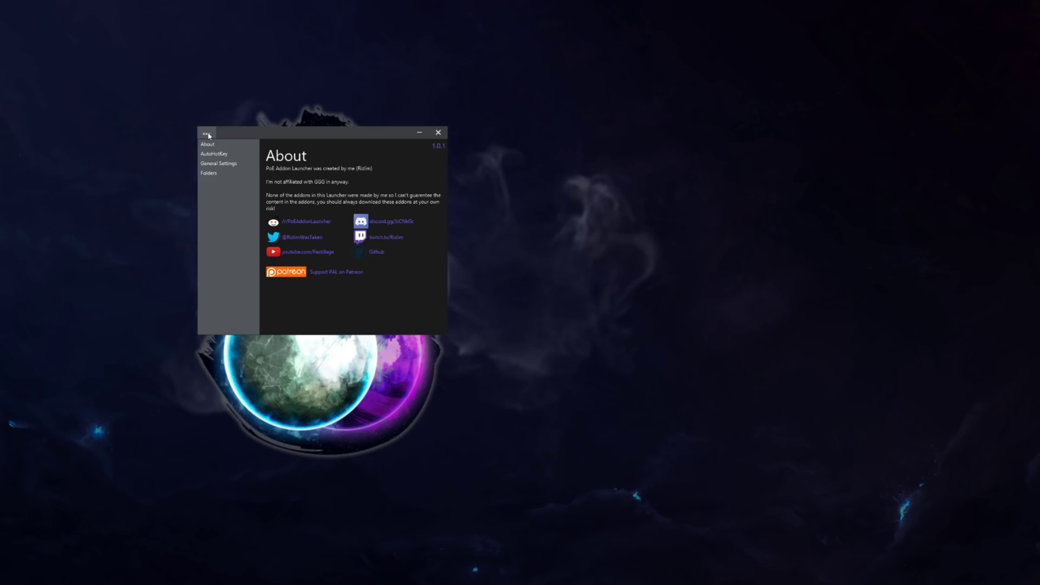
click(226, 164)
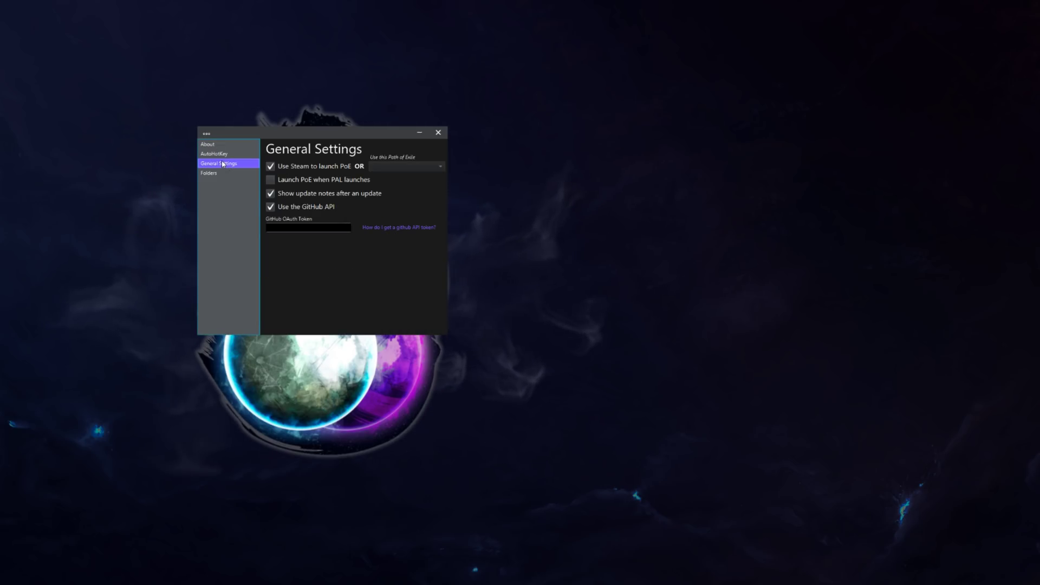
click(214, 154)
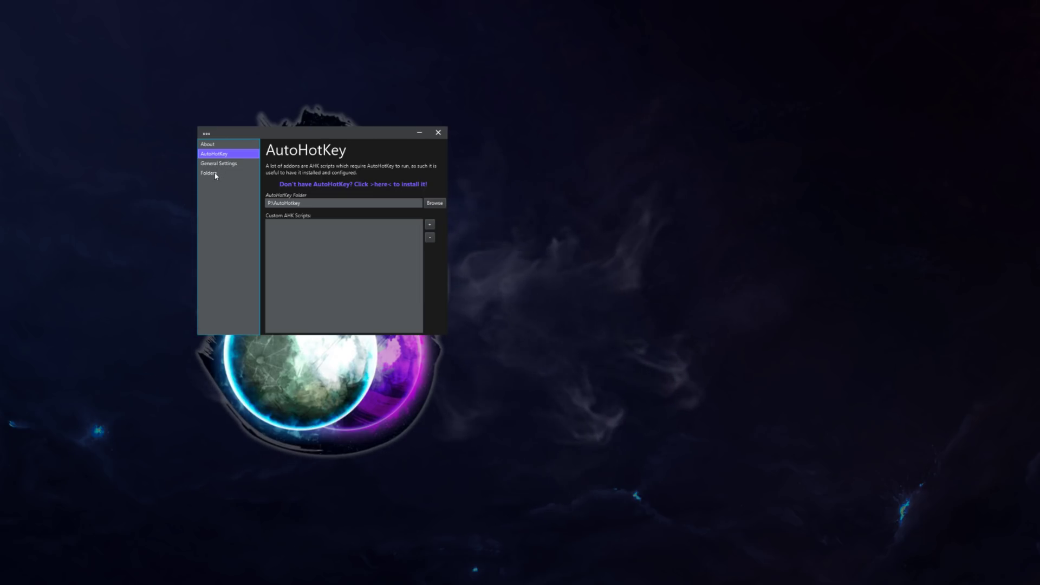
click(410, 234)
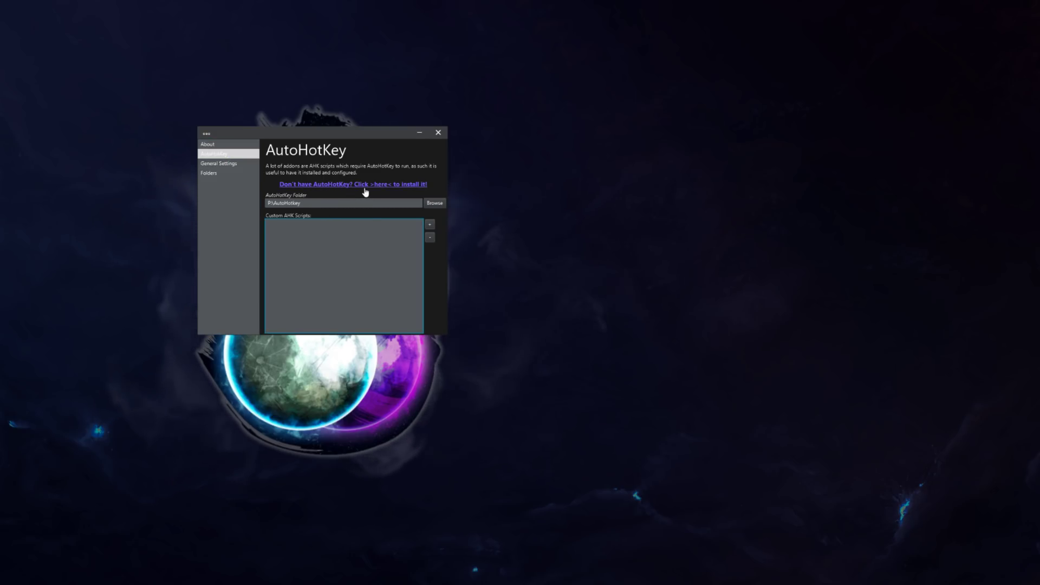
click(209, 173)
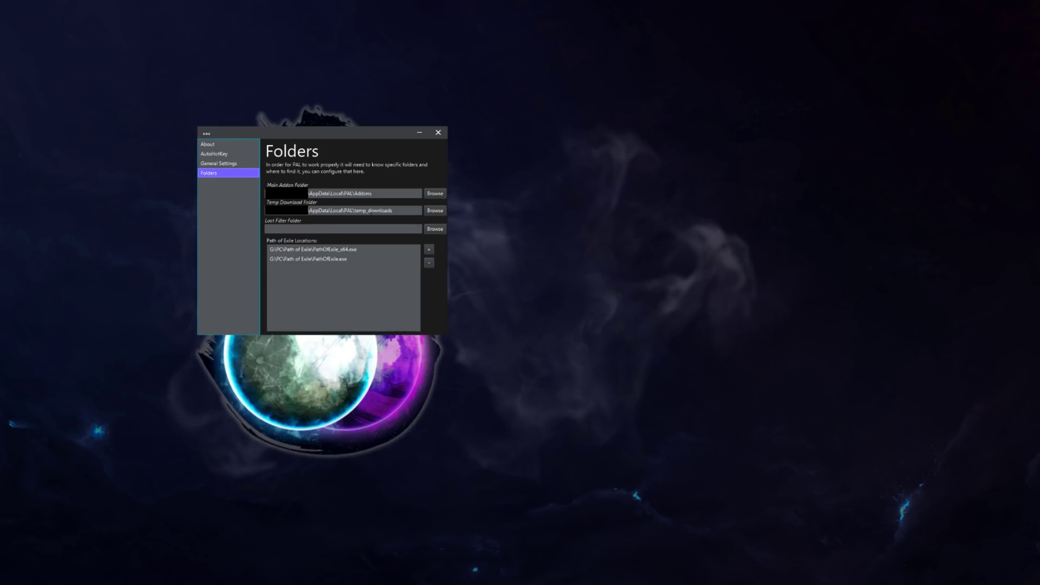
click(210, 145)
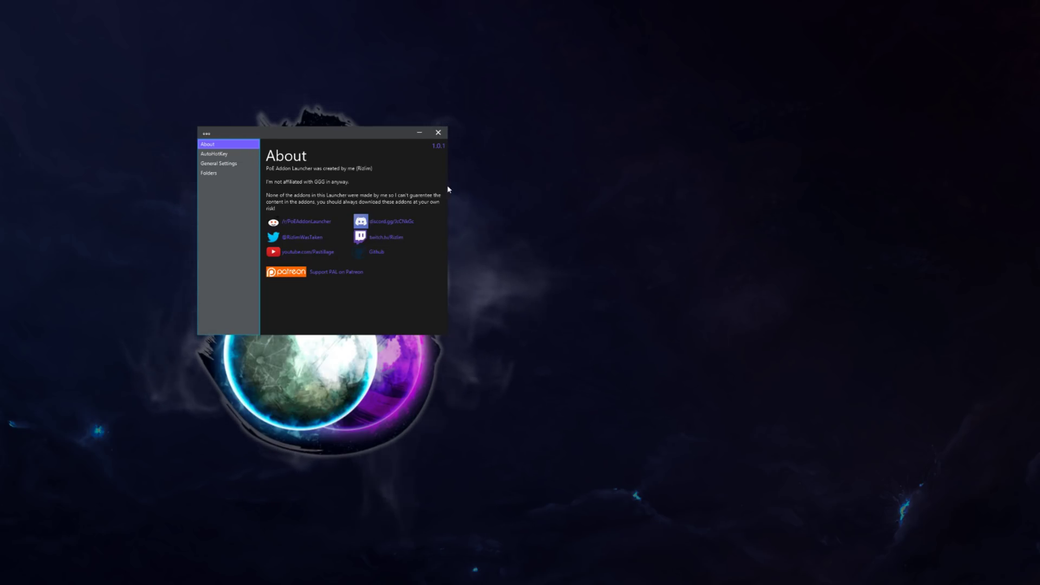
Read the update notes for version 1.0.1, close them and return to the add-on list.
click(442, 150)
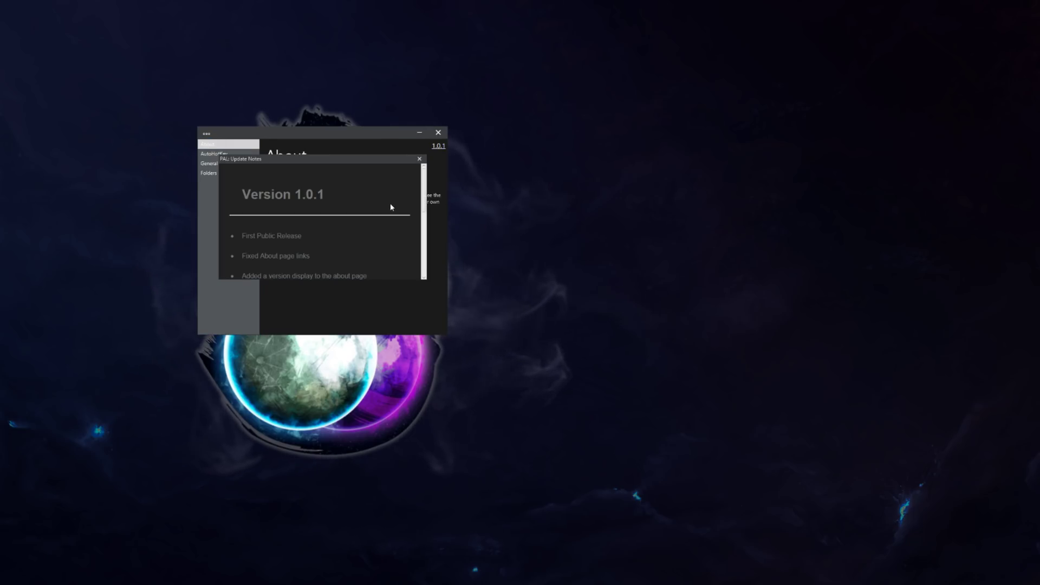
scroll(391, 204, down, 5)
scroll(390, 204, up, 5)
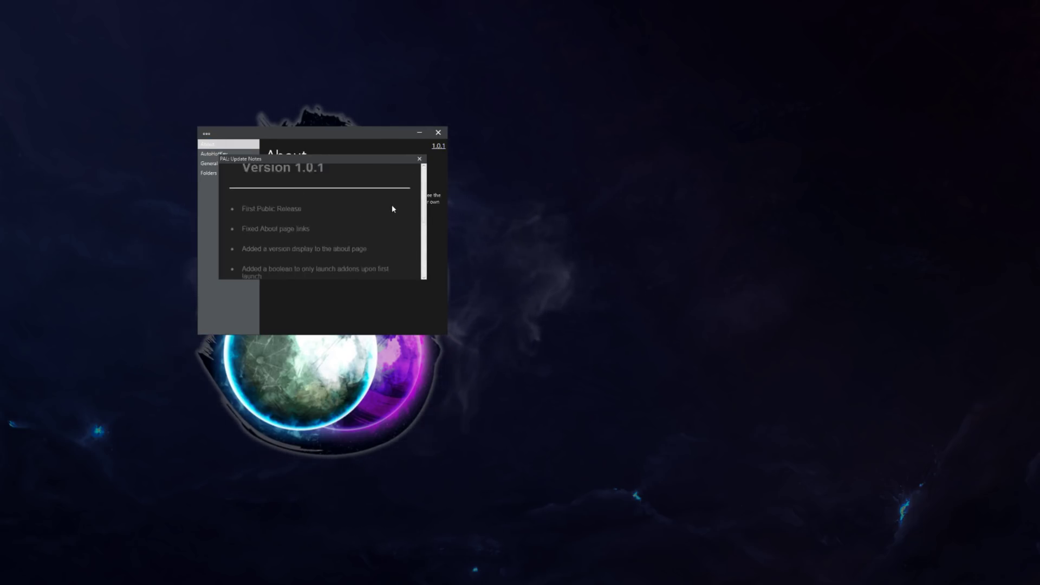
click(420, 158)
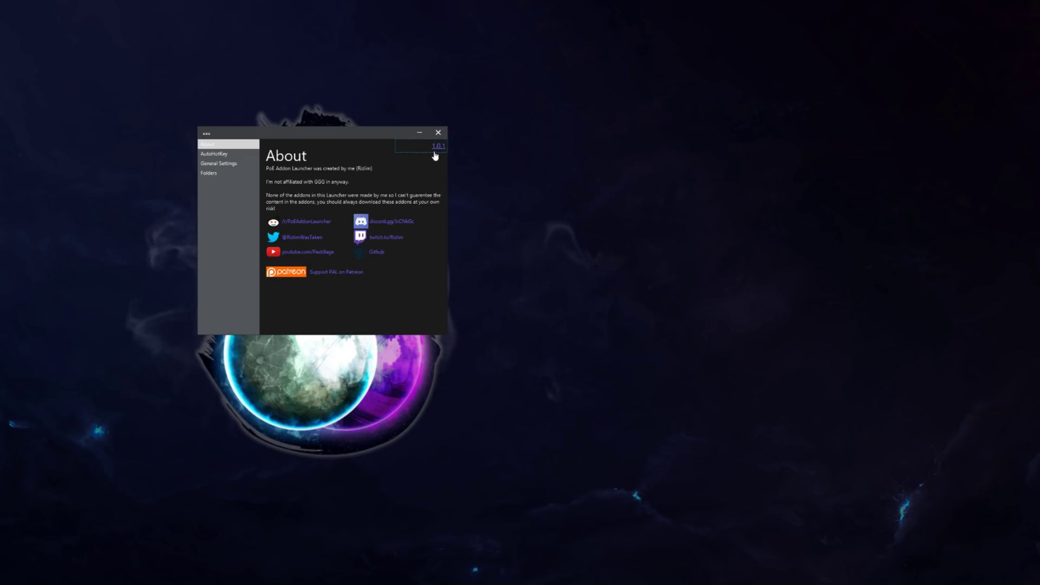
click(207, 135)
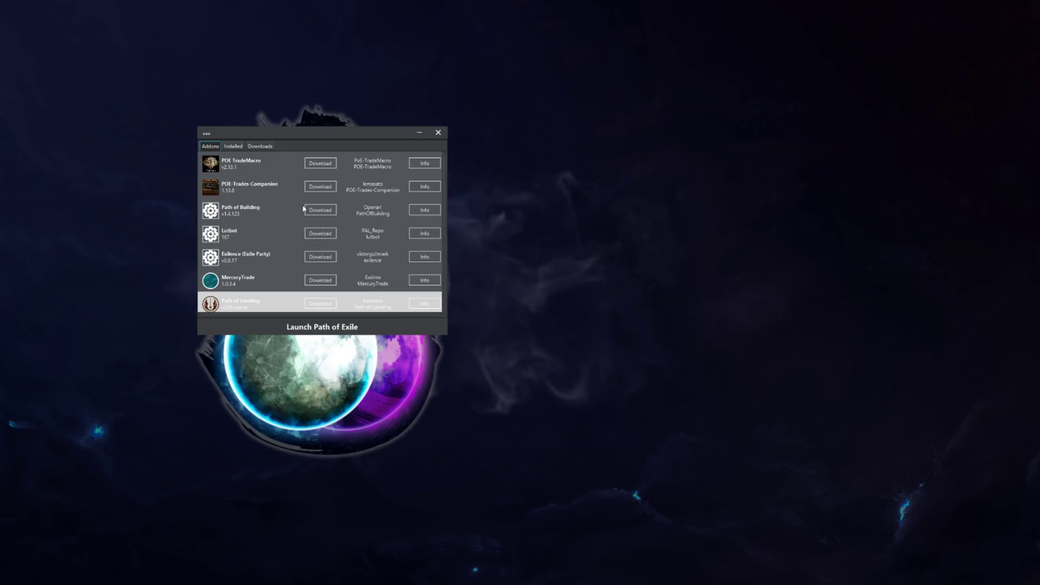
Download POE TradeMacro, MercuryTrade, Lutbot, Path of Building, TraderForPoe and LabCompass, and view their download progress.
click(320, 163)
click(321, 280)
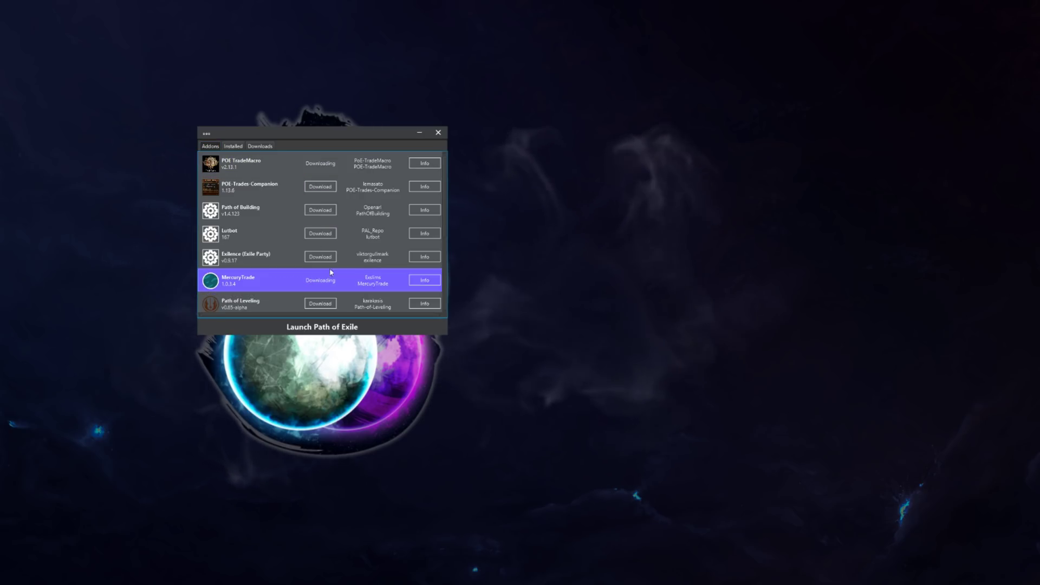
click(325, 233)
click(321, 210)
scroll(325, 227, down, 5)
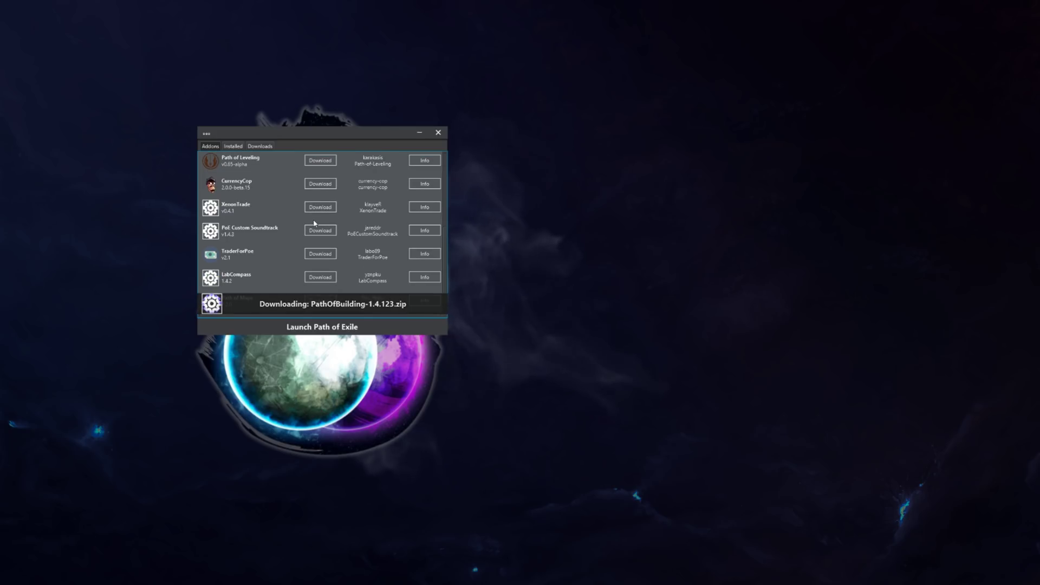
click(321, 253)
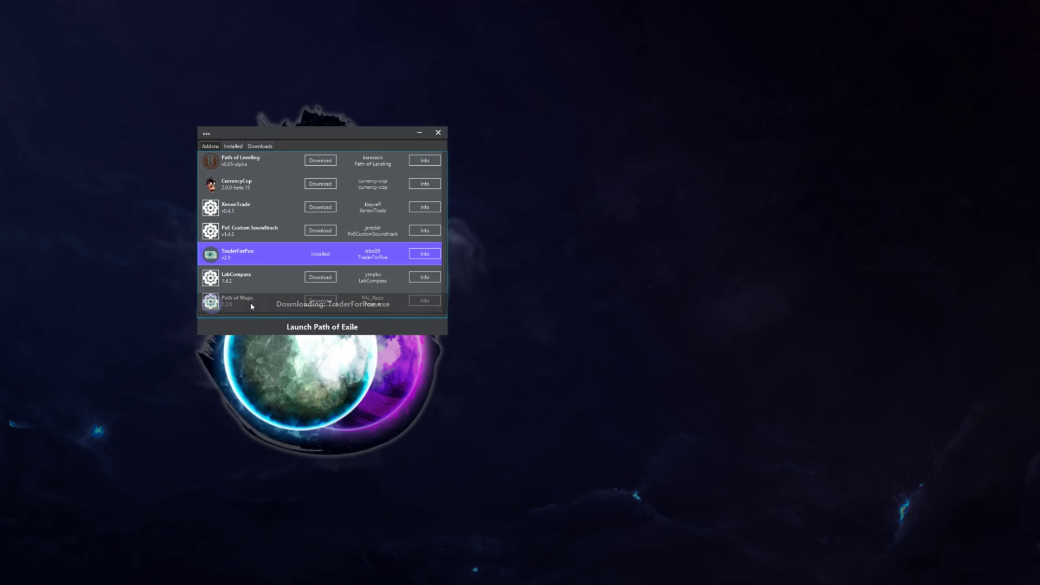
click(312, 279)
click(265, 304)
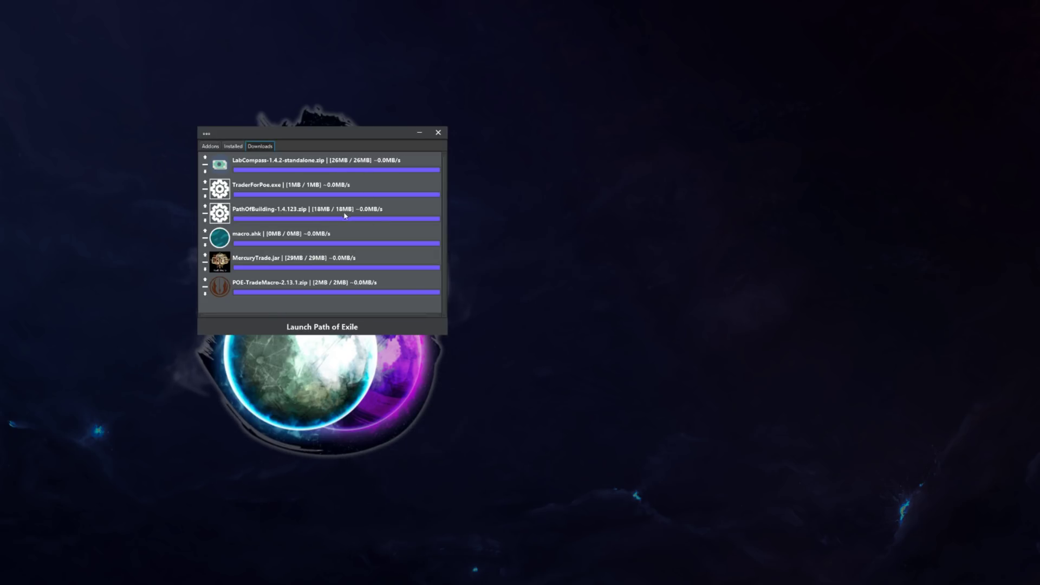
Set the installed POE TradeMacro to run when launching PoE and save it, then open and save MercuryTrade's configuration.
click(238, 147)
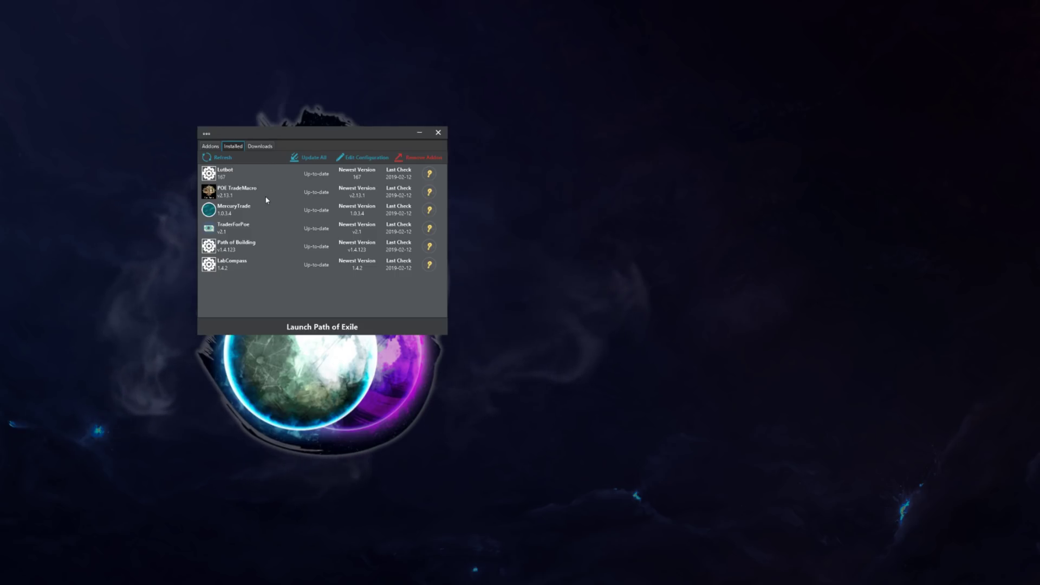
click(261, 190)
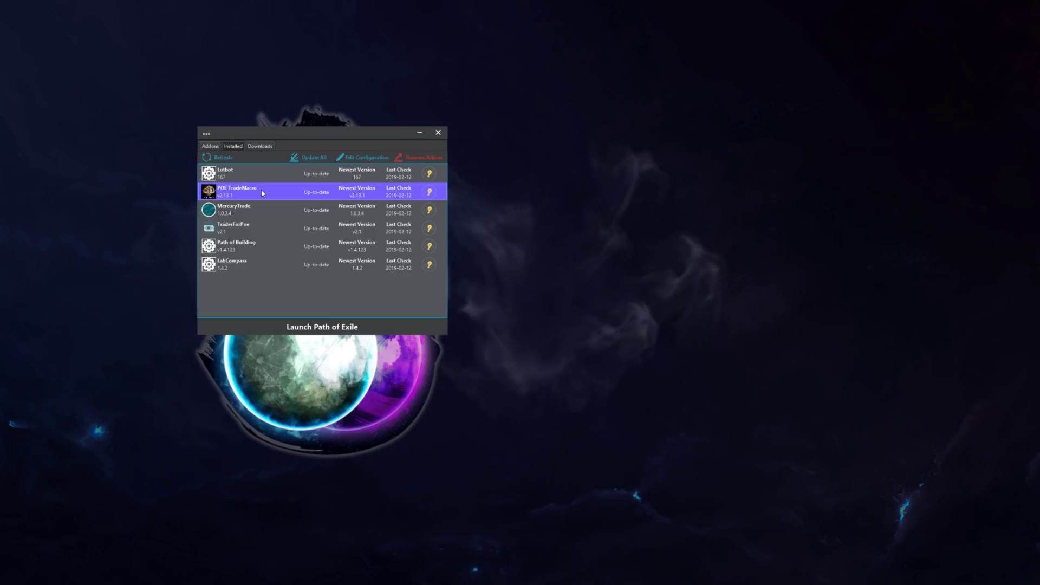
click(367, 158)
click(329, 232)
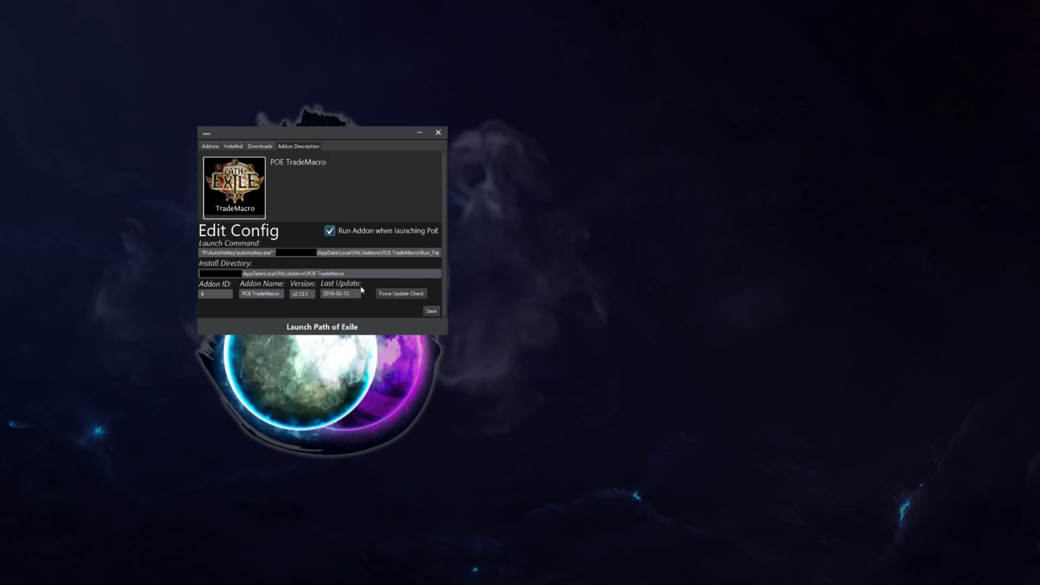
click(432, 313)
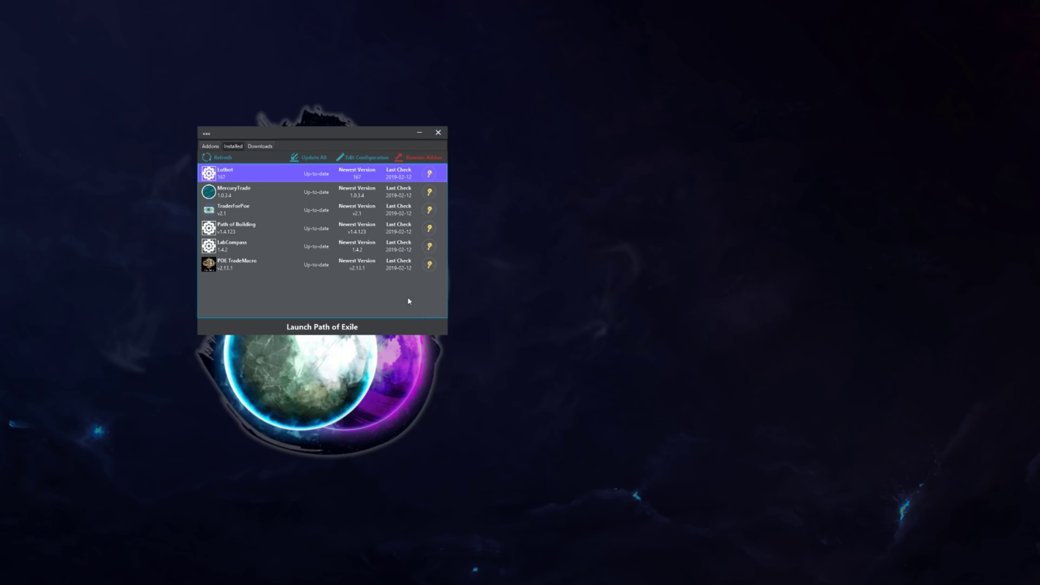
click(368, 158)
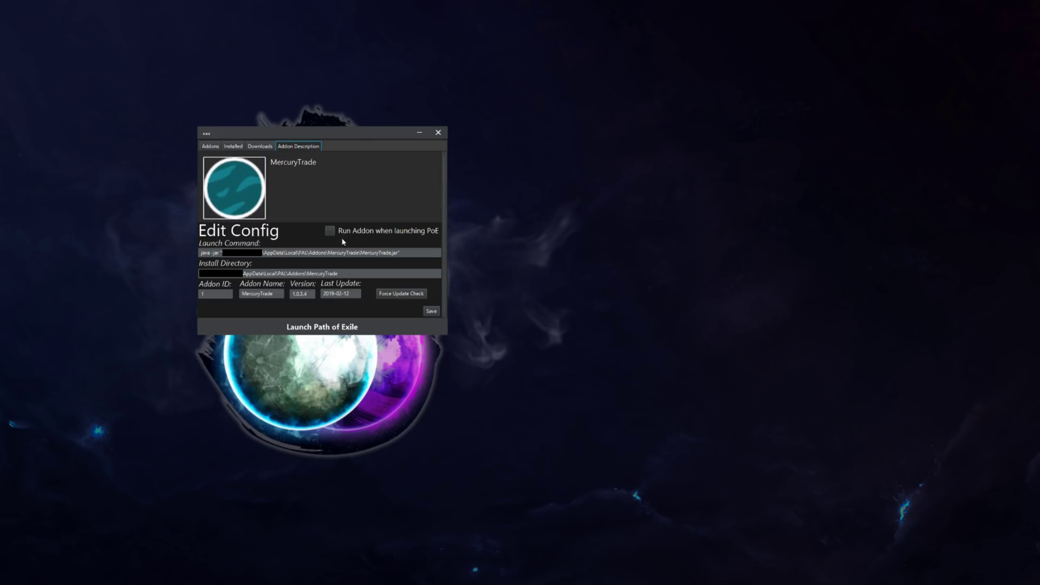
click(433, 313)
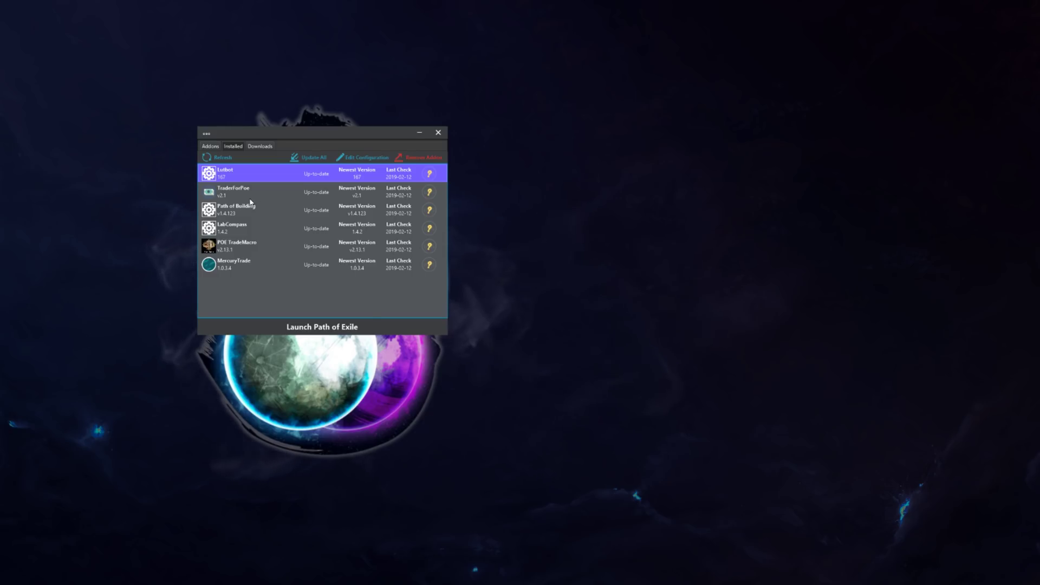
Try to start Lutbot from the installed add-ons and deny AutoHotkey.exe permission to make changes.
drag(303, 133, 330, 120)
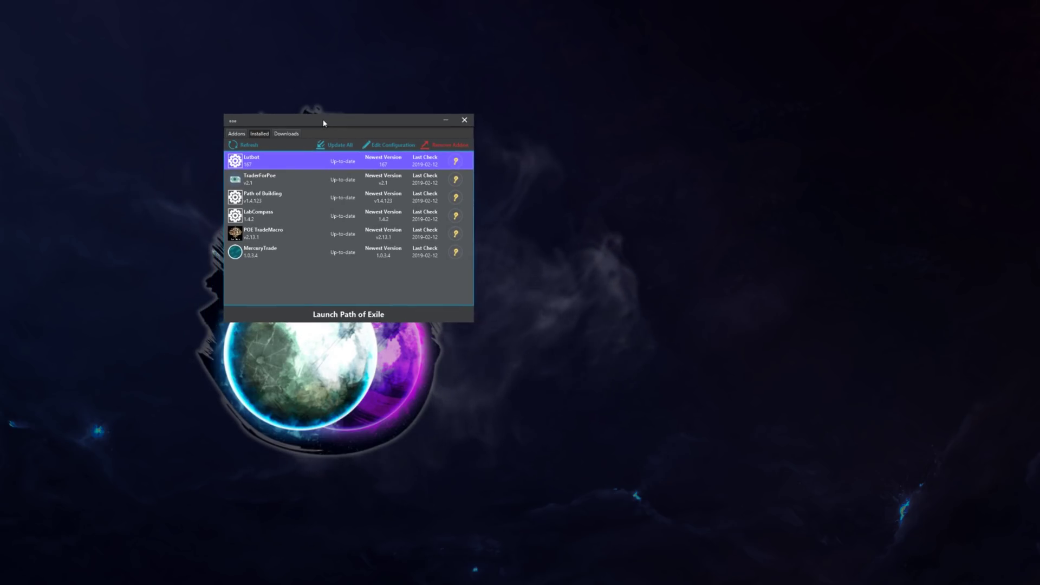
double_click(288, 167)
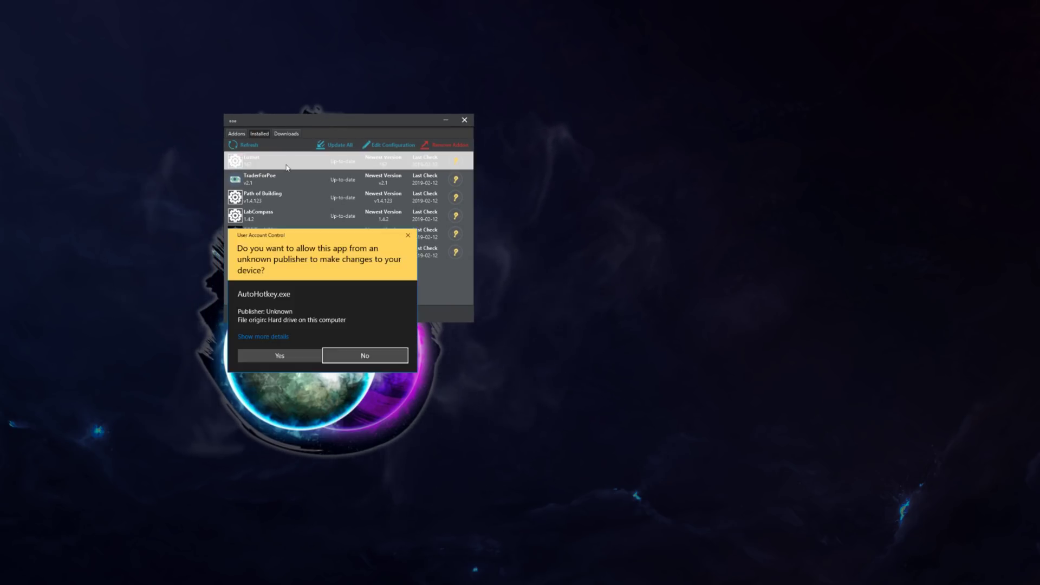
click(339, 360)
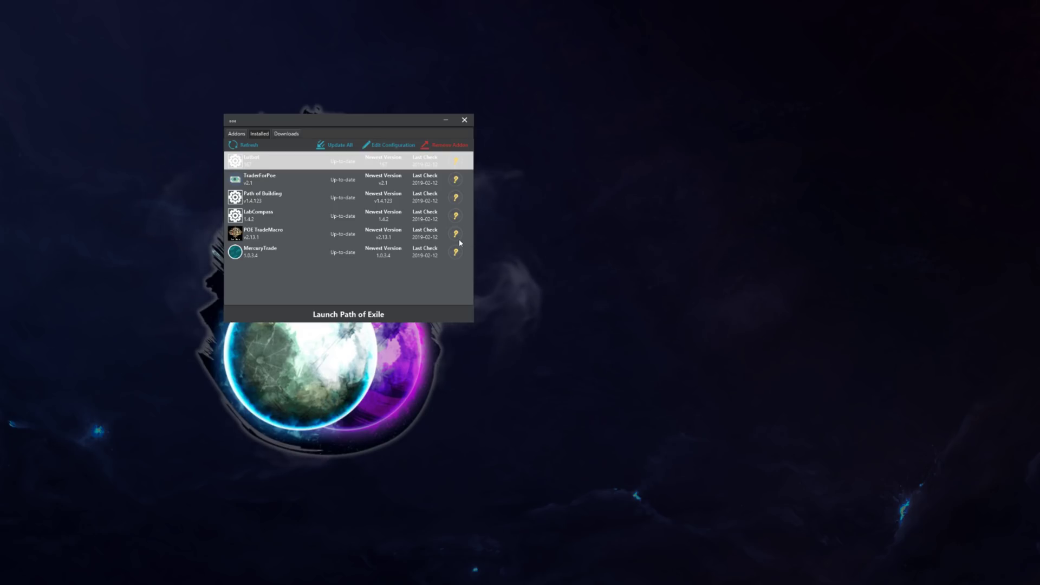
Remove Lutbot, TraderForPoe, Path of Building, LabCompass, POE TradeMacro and MercuryTrade from the installed add-ons.
click(447, 146)
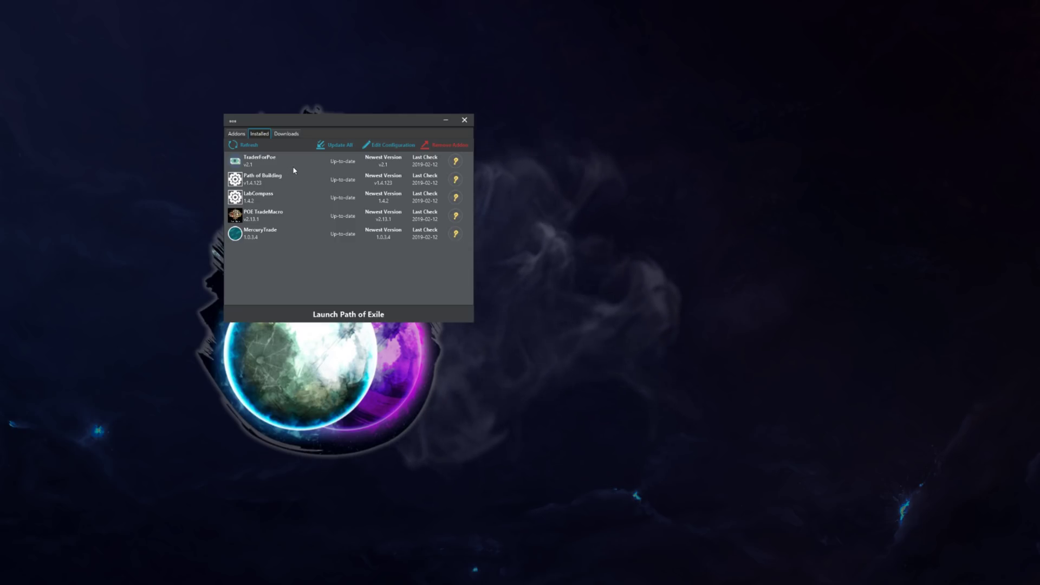
click(379, 161)
click(436, 150)
click(318, 161)
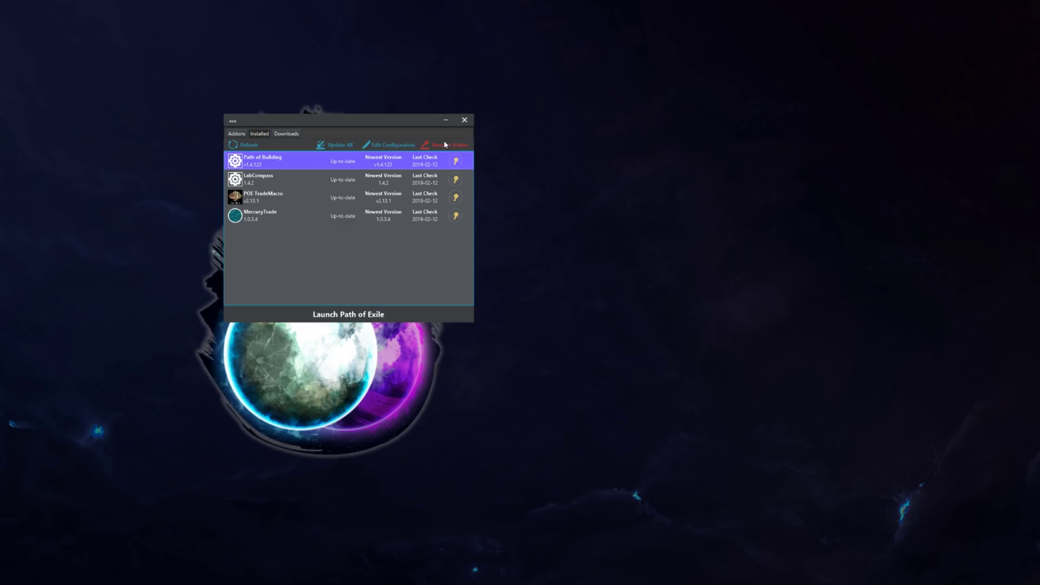
click(444, 145)
click(318, 161)
click(444, 145)
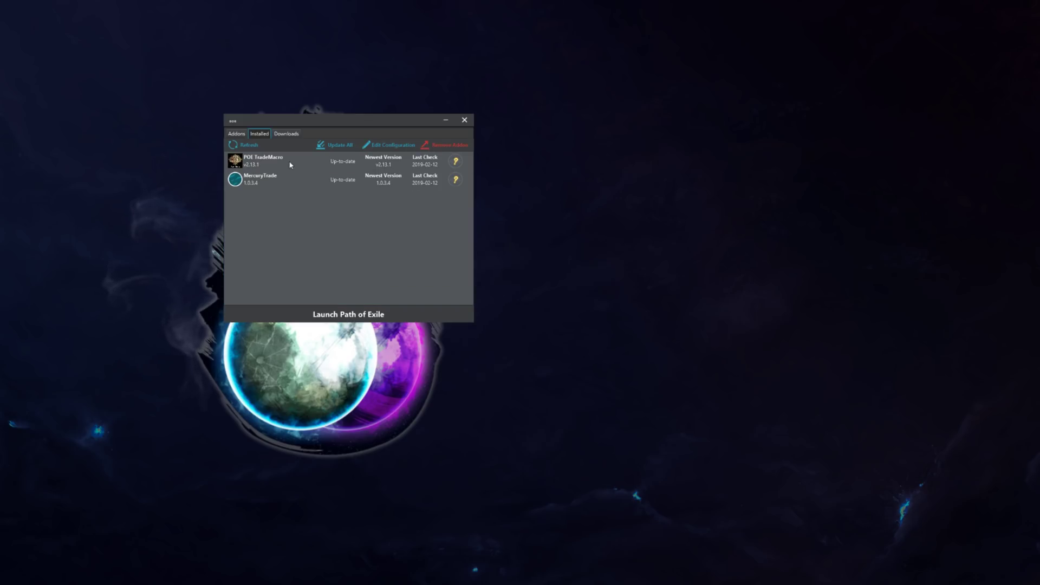
click(292, 161)
click(445, 145)
click(298, 163)
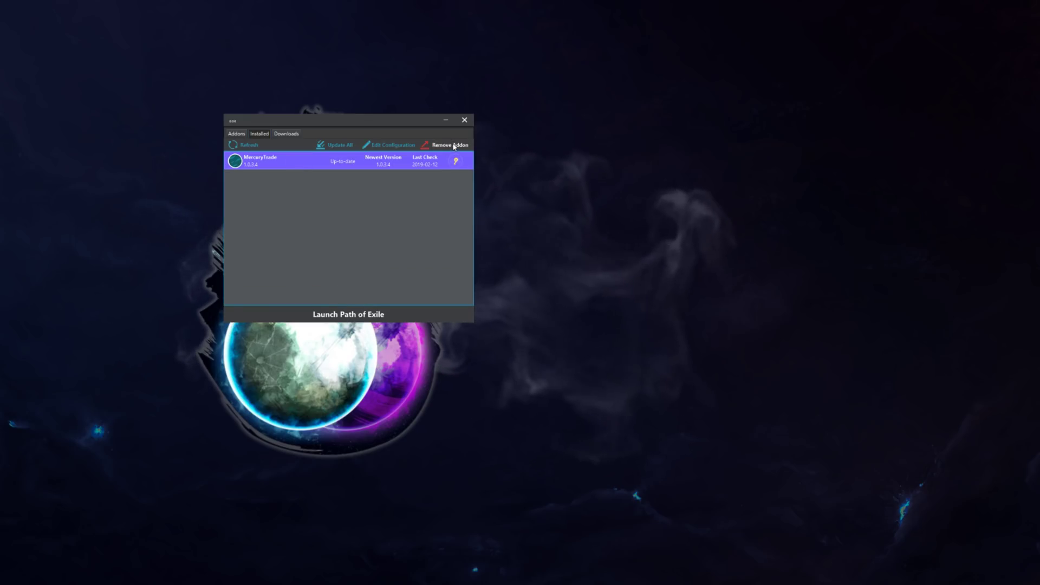
click(444, 145)
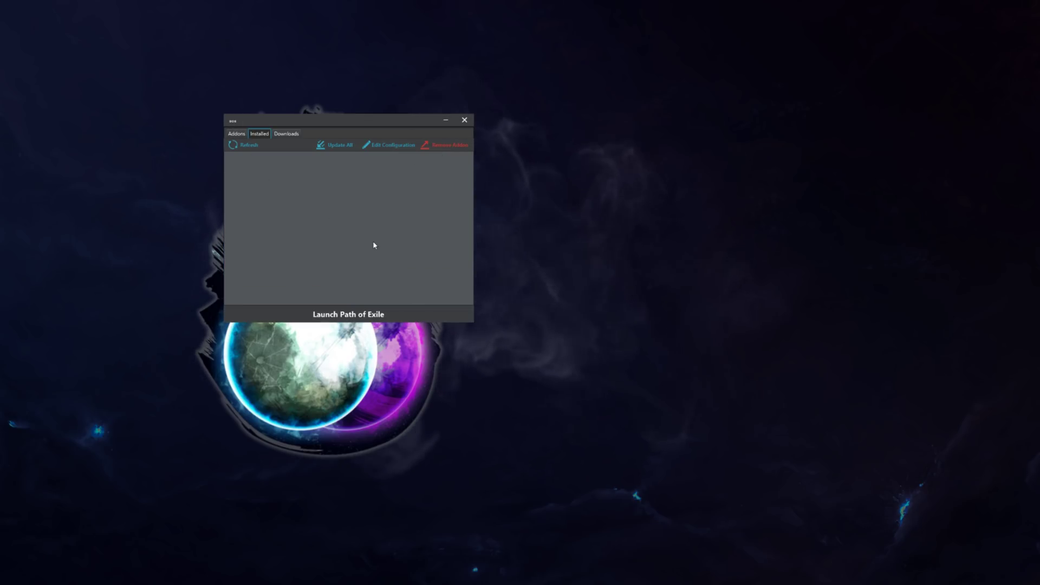
drag(361, 126, 403, 99)
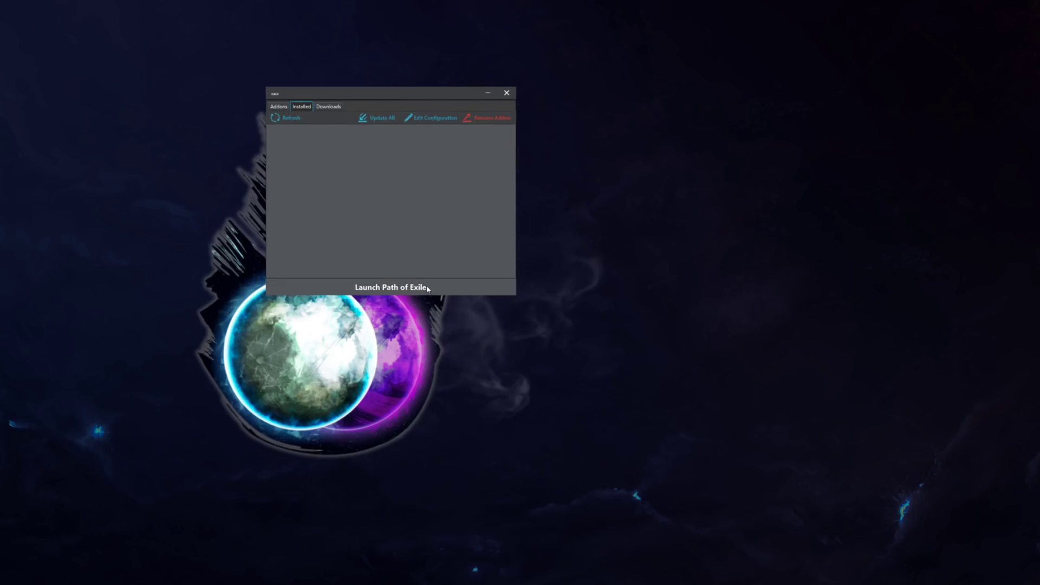
In the launcher's general settings, turn off launching PoE with Steam, choose PathOfExile_x64.exe as the Path of Exile to use, and re-enable Steam launching.
click(276, 95)
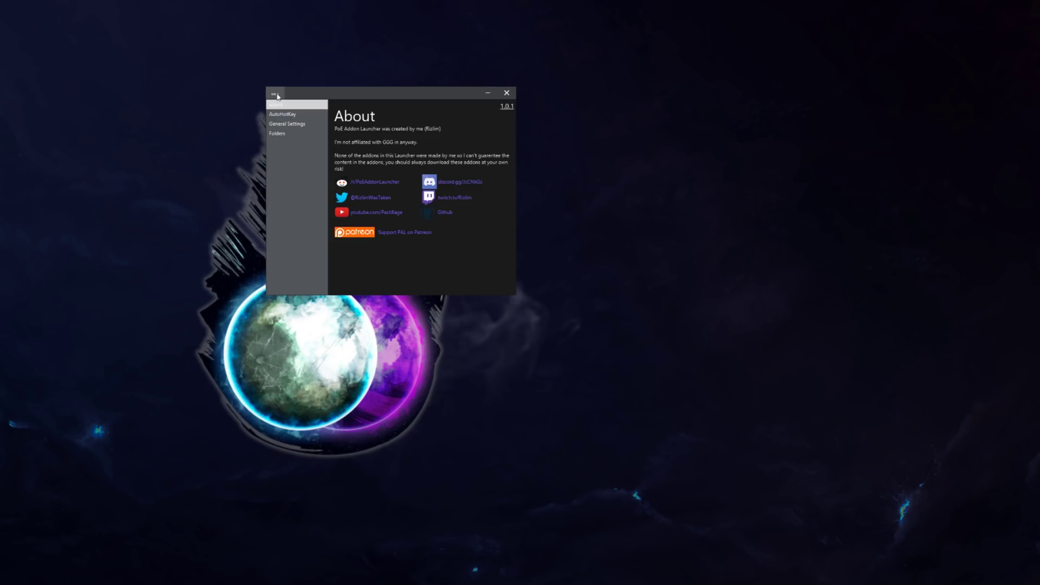
click(282, 136)
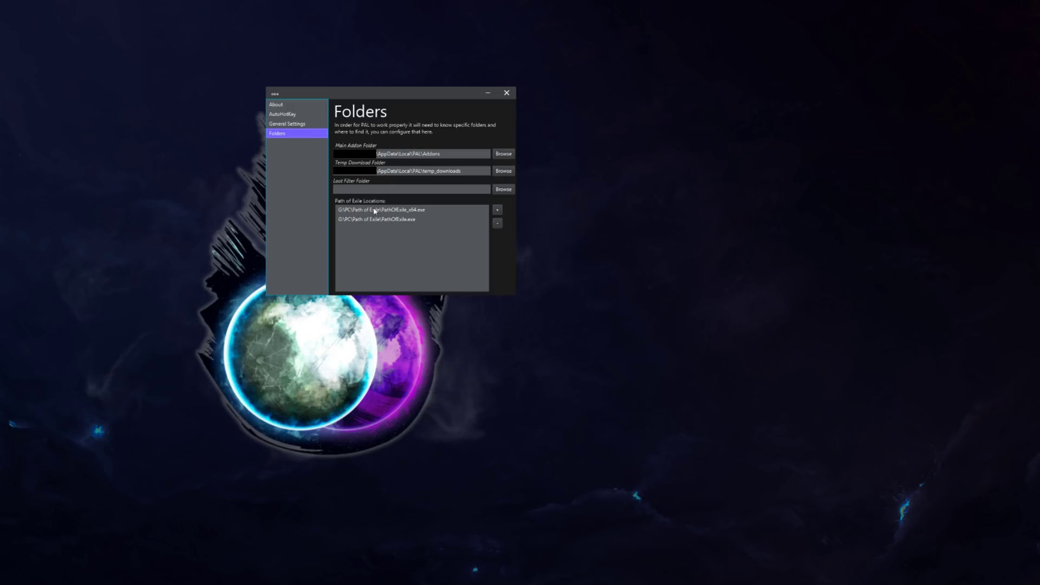
click(292, 124)
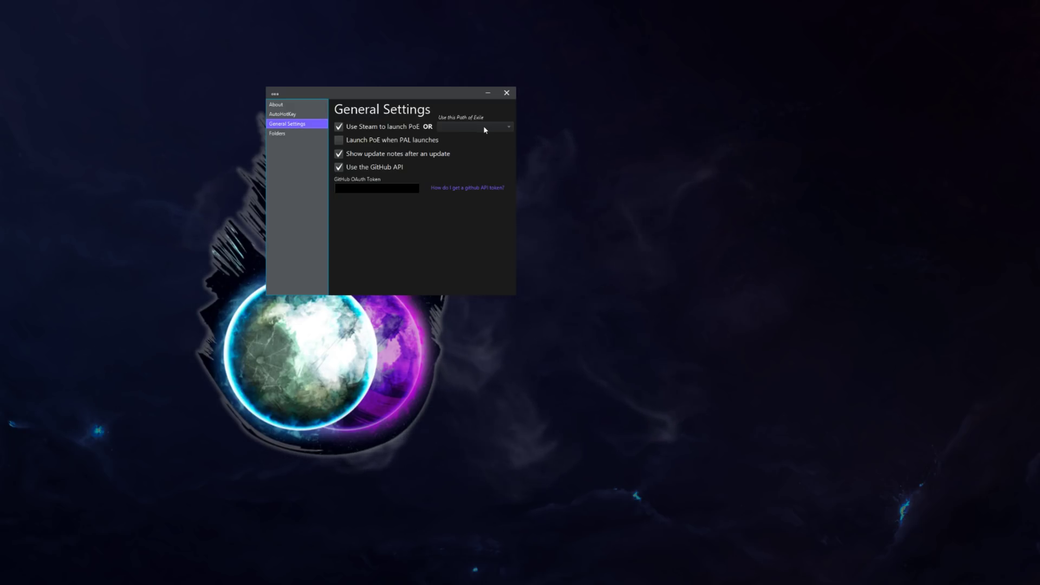
click(365, 126)
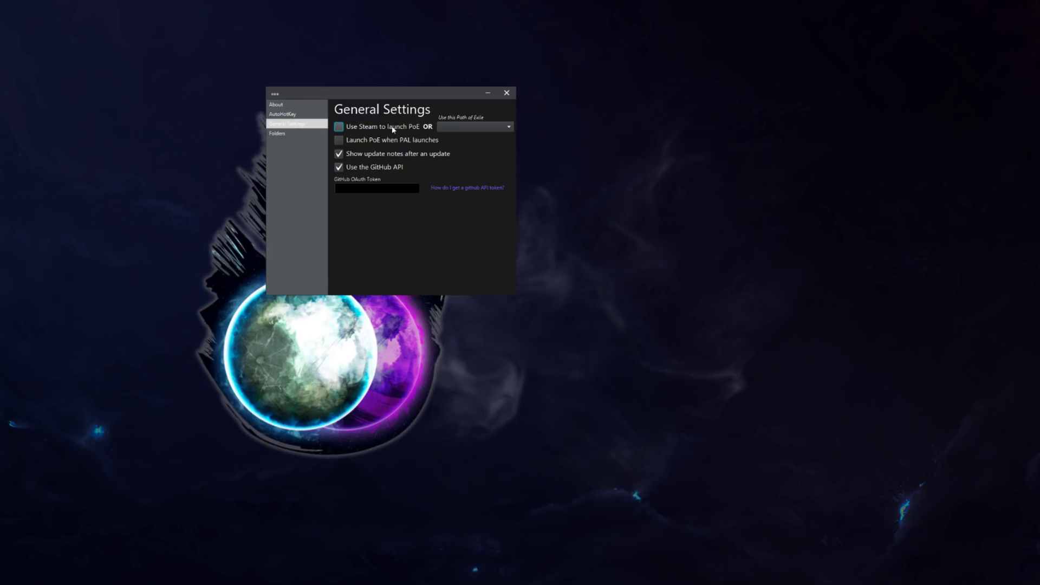
click(466, 125)
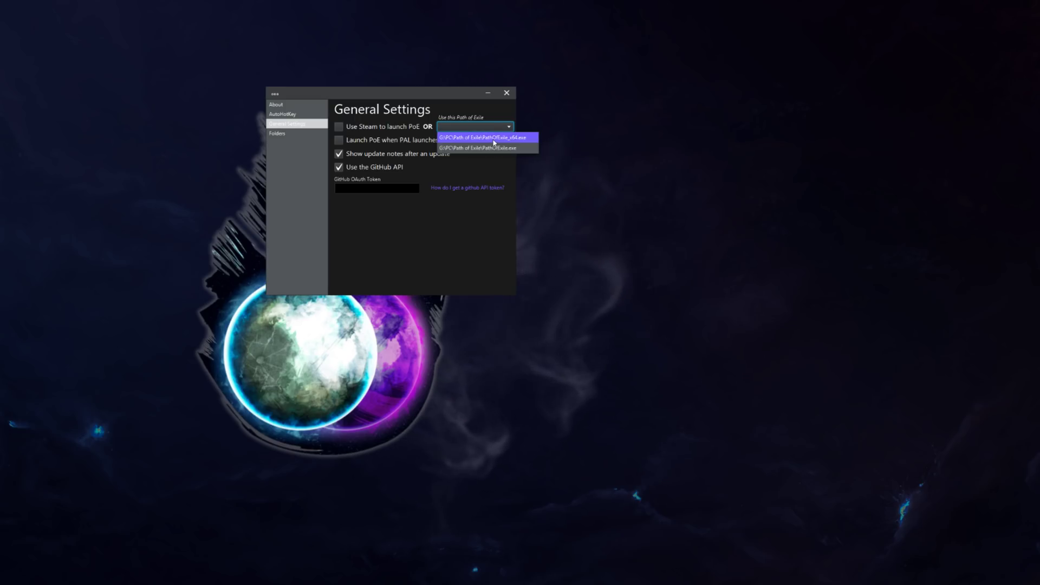
click(486, 139)
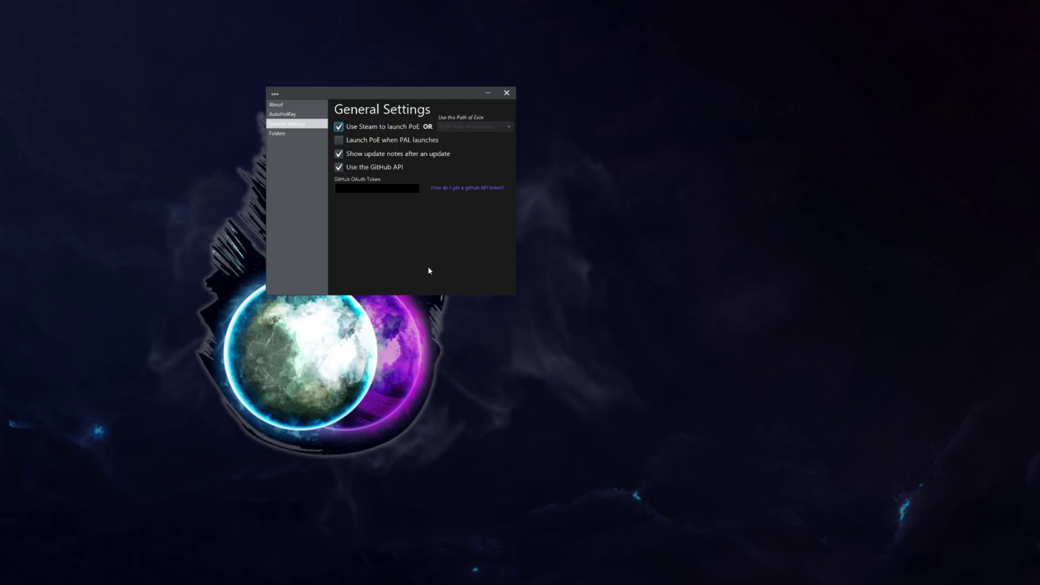
Leave the settings and show the list of add-ons available for download.
click(274, 94)
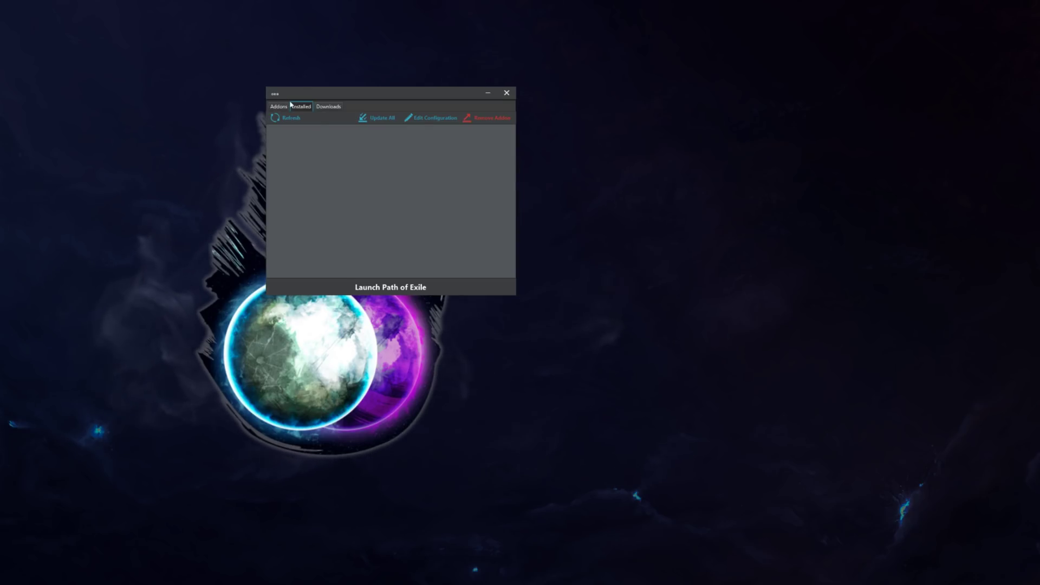
click(279, 107)
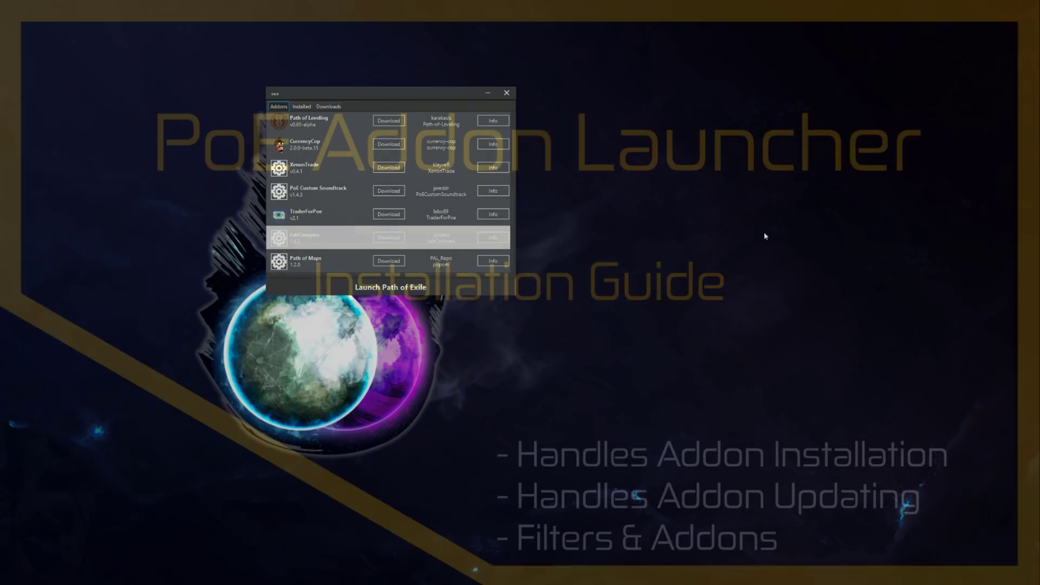